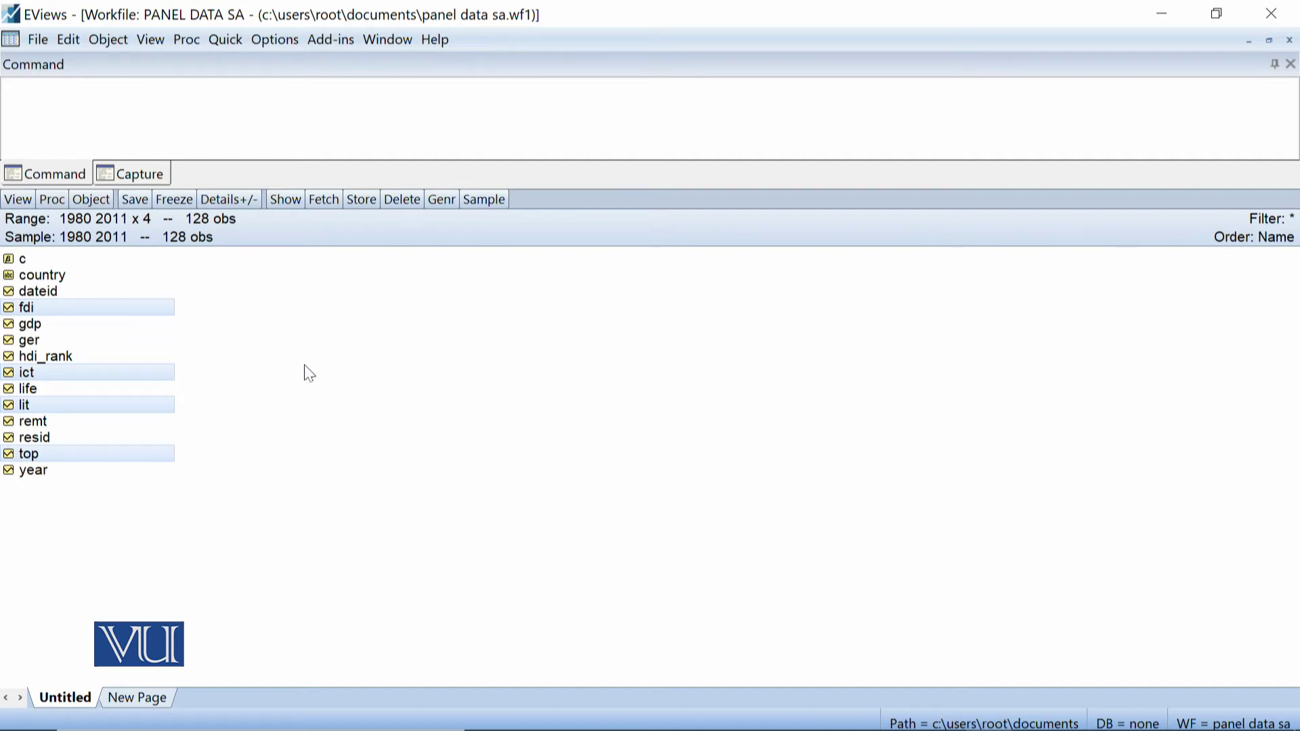
Open the selected fdi, ict, lit and top series as an equation, keeping cross-section and period effects at None.
right_click(164, 378)
mouse_move(275, 383)
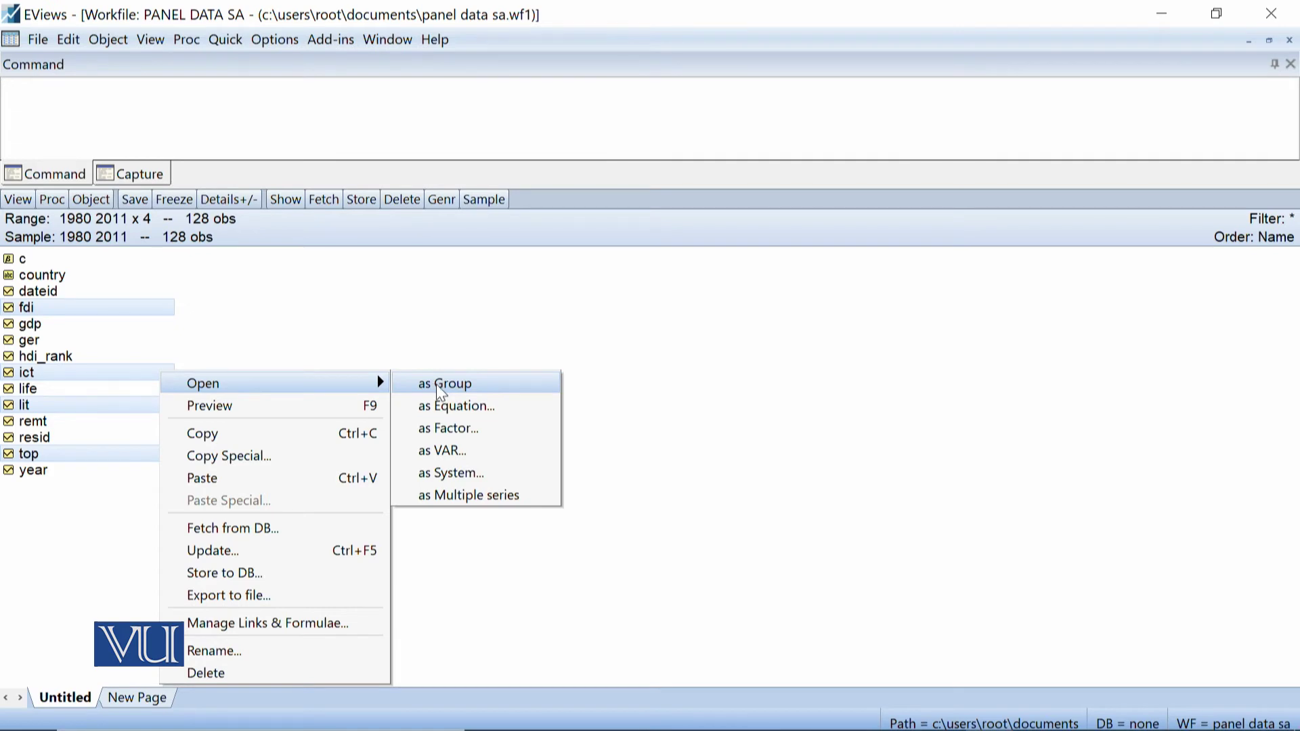
left_click(455, 409)
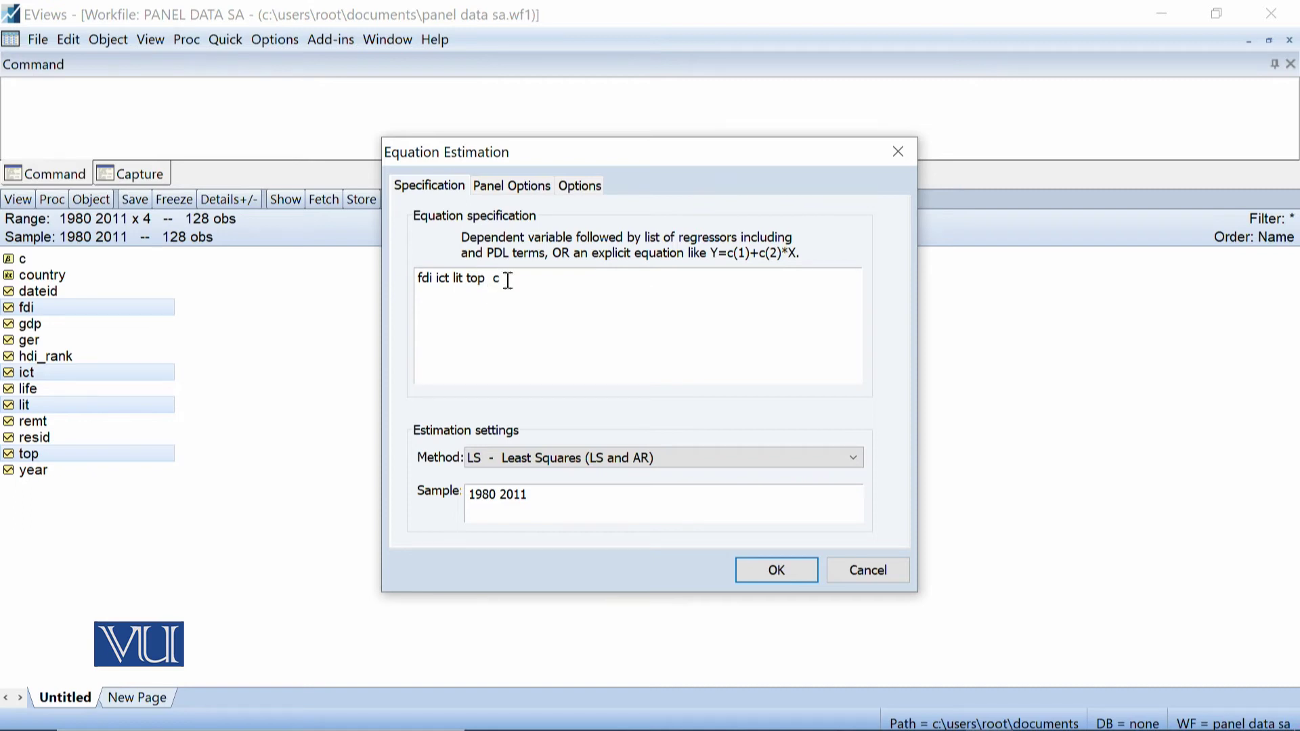
left_click(522, 191)
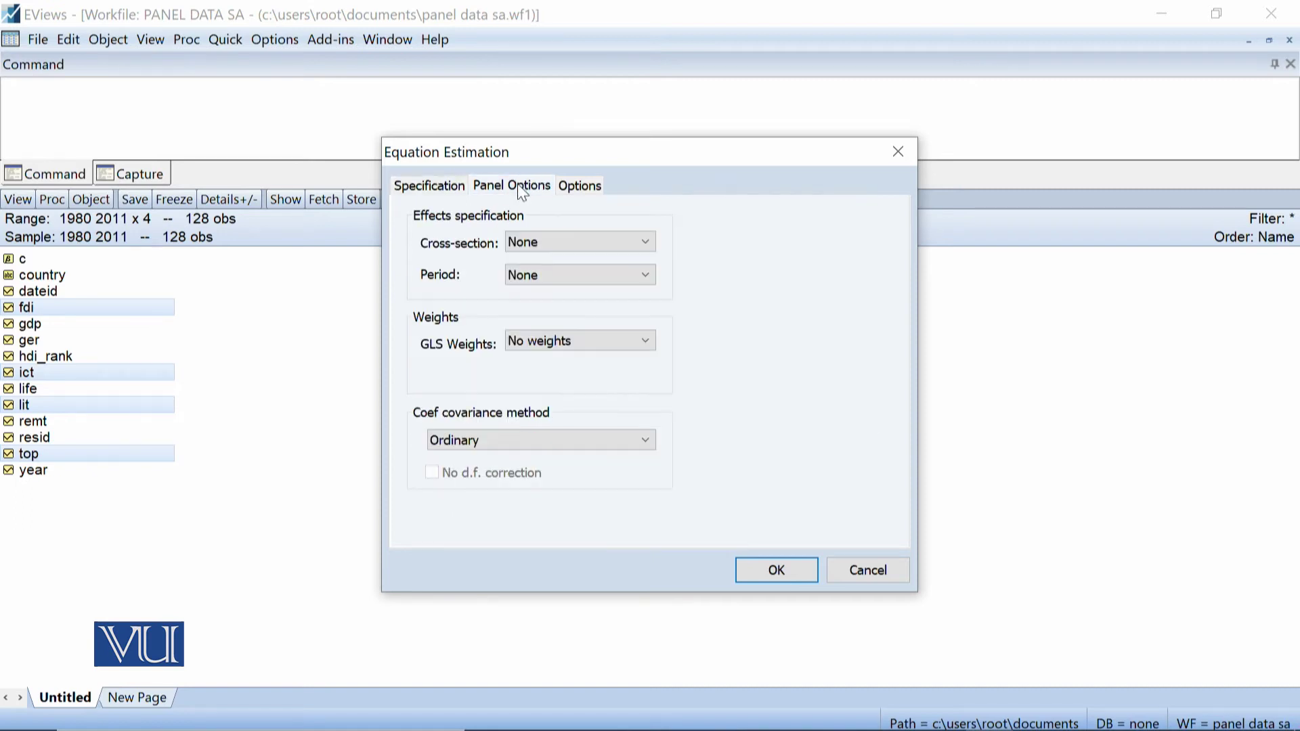
left_click(527, 245)
left_click(529, 274)
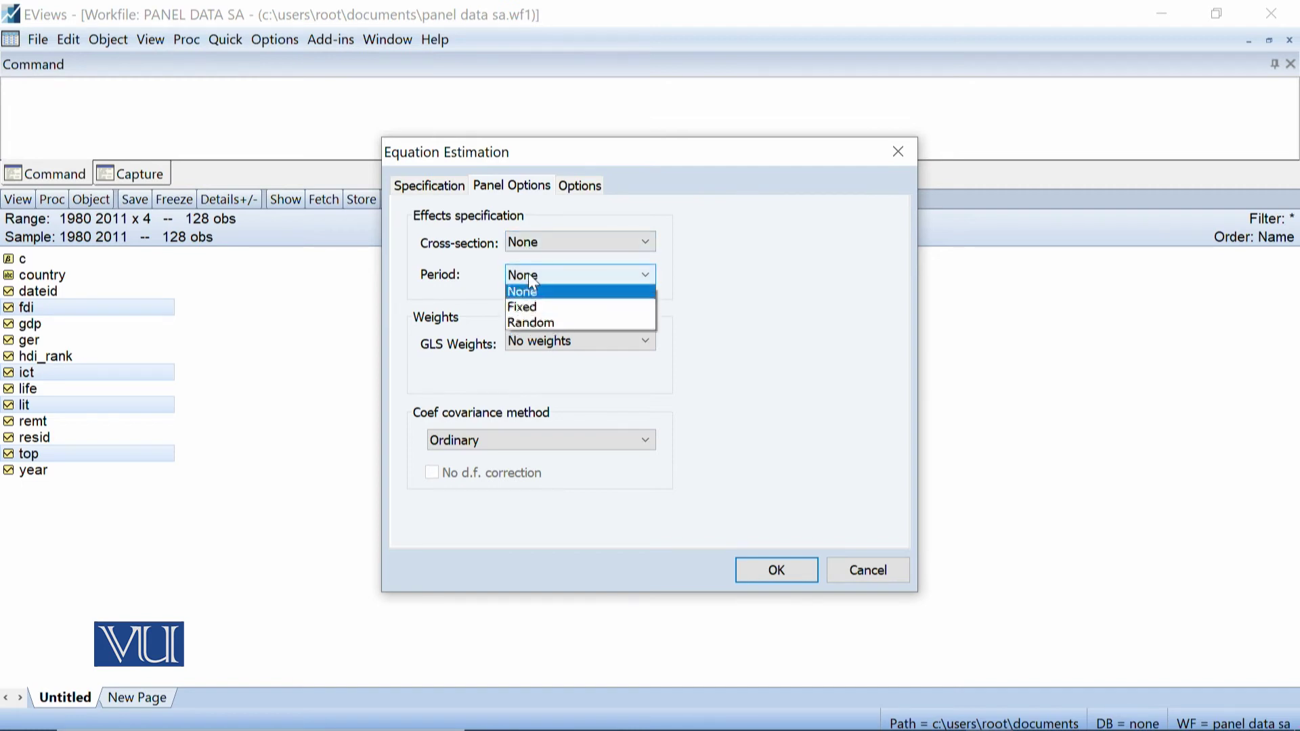
left_click(528, 274)
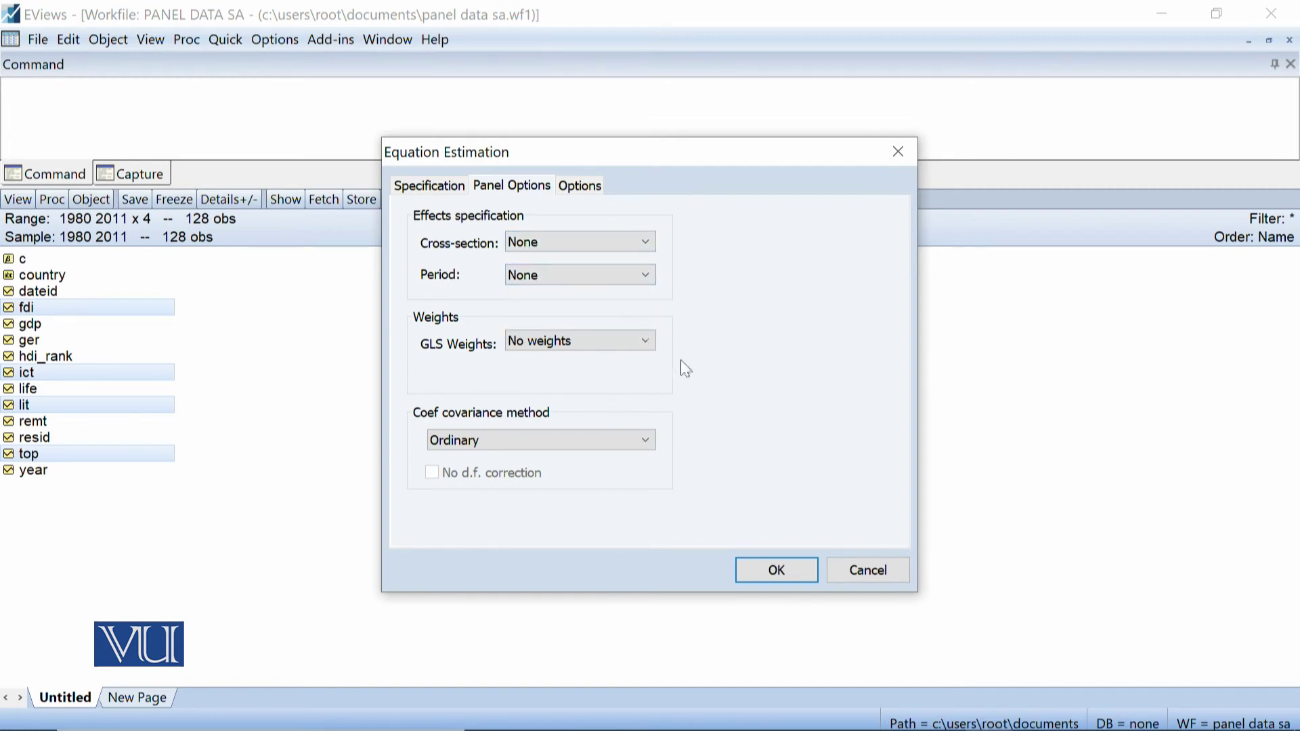
left_click(427, 187)
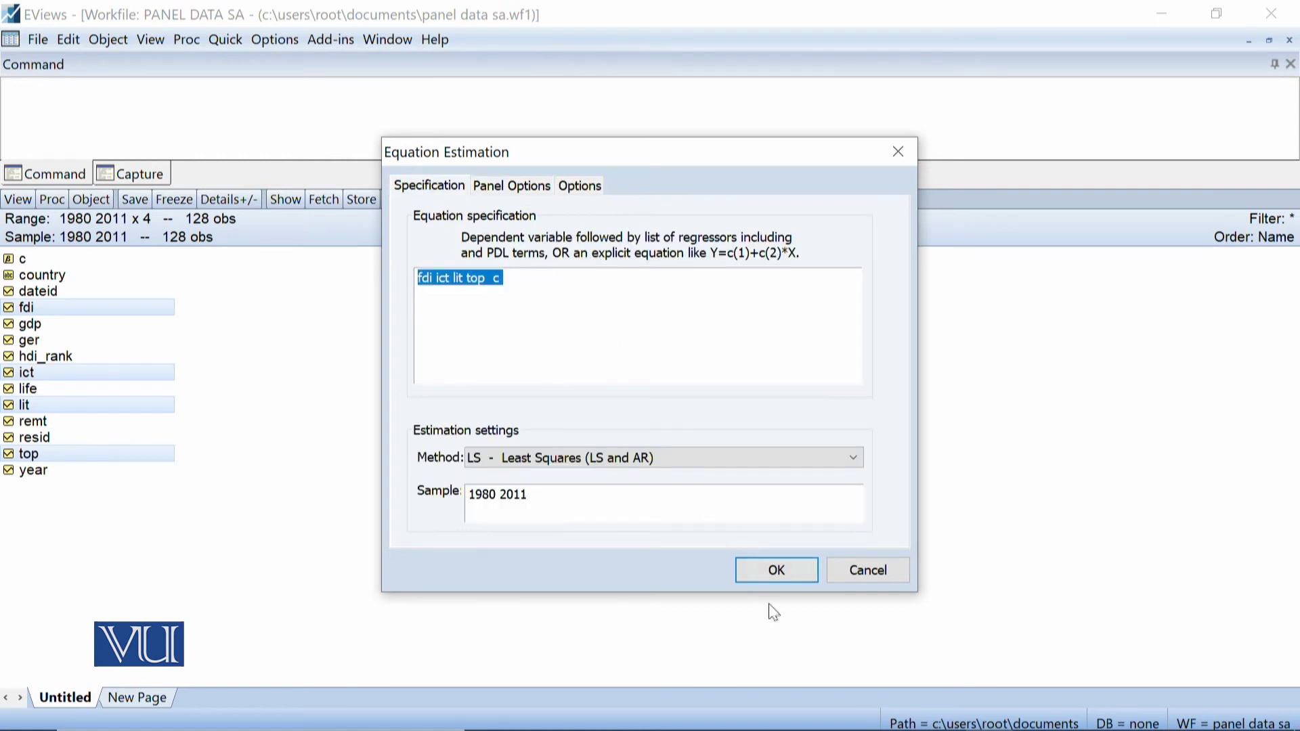
Estimate the pooled least-squares regression and review the ICT and LIT coefficients (LIT p-value 0.8246).
left_click(788, 576)
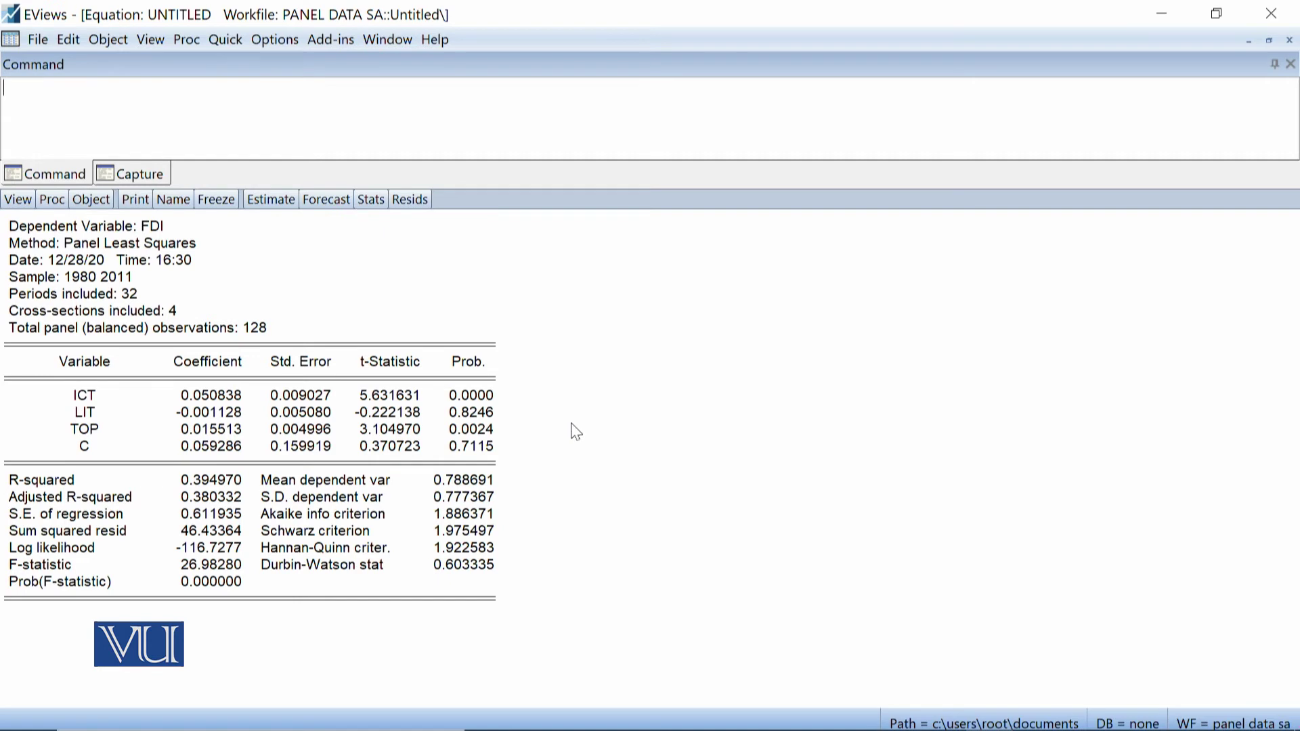
left_click(227, 399)
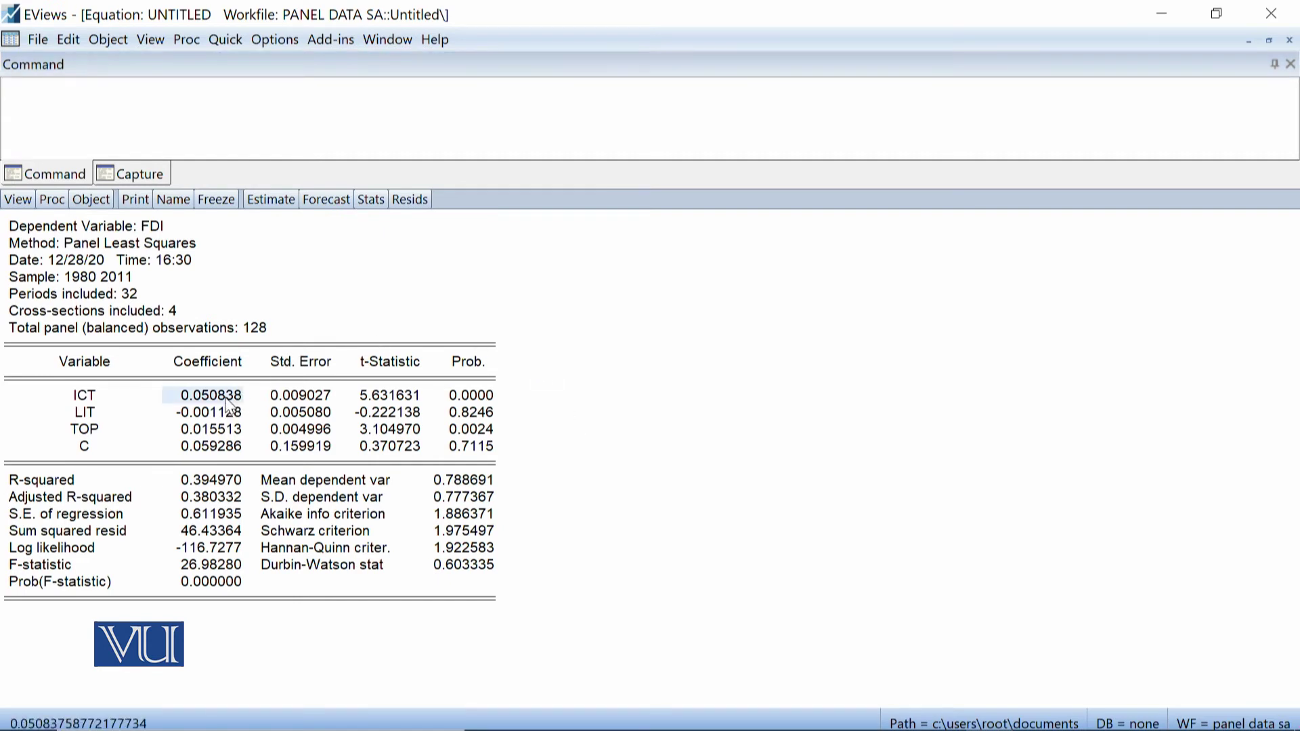
left_click(136, 231)
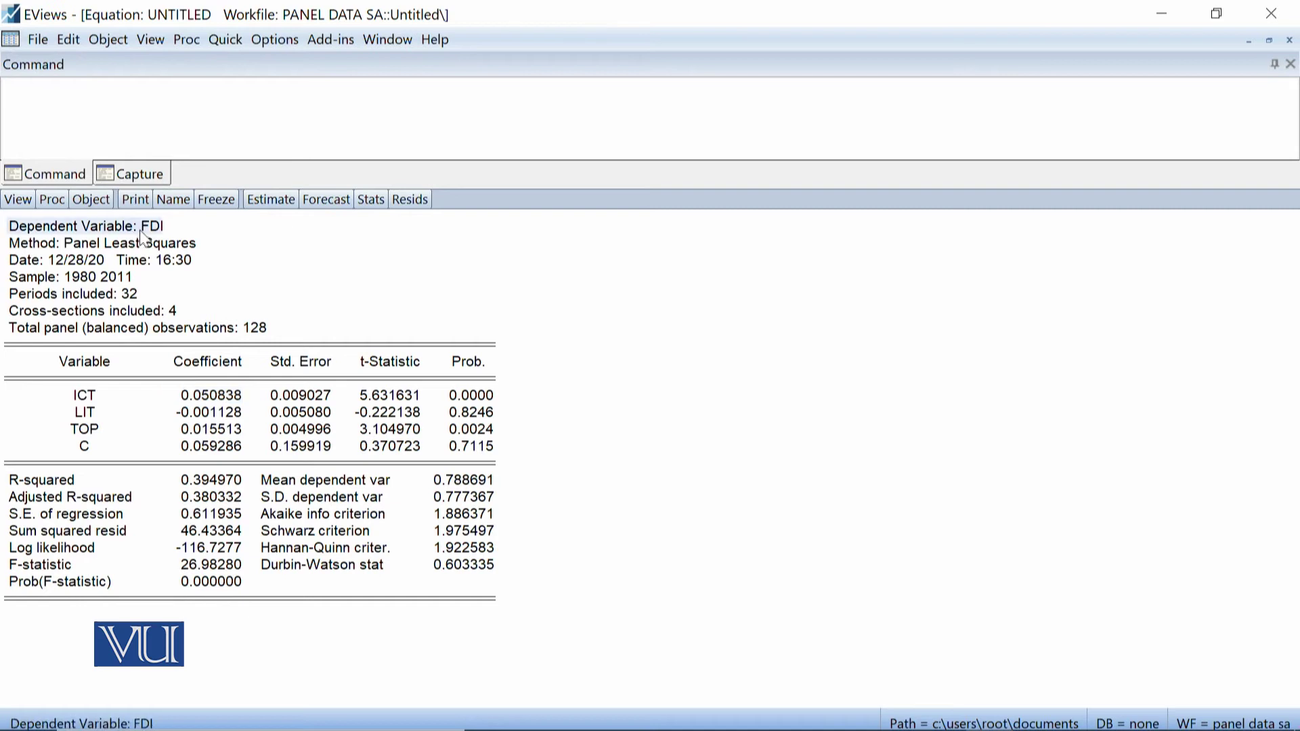
left_click(220, 395)
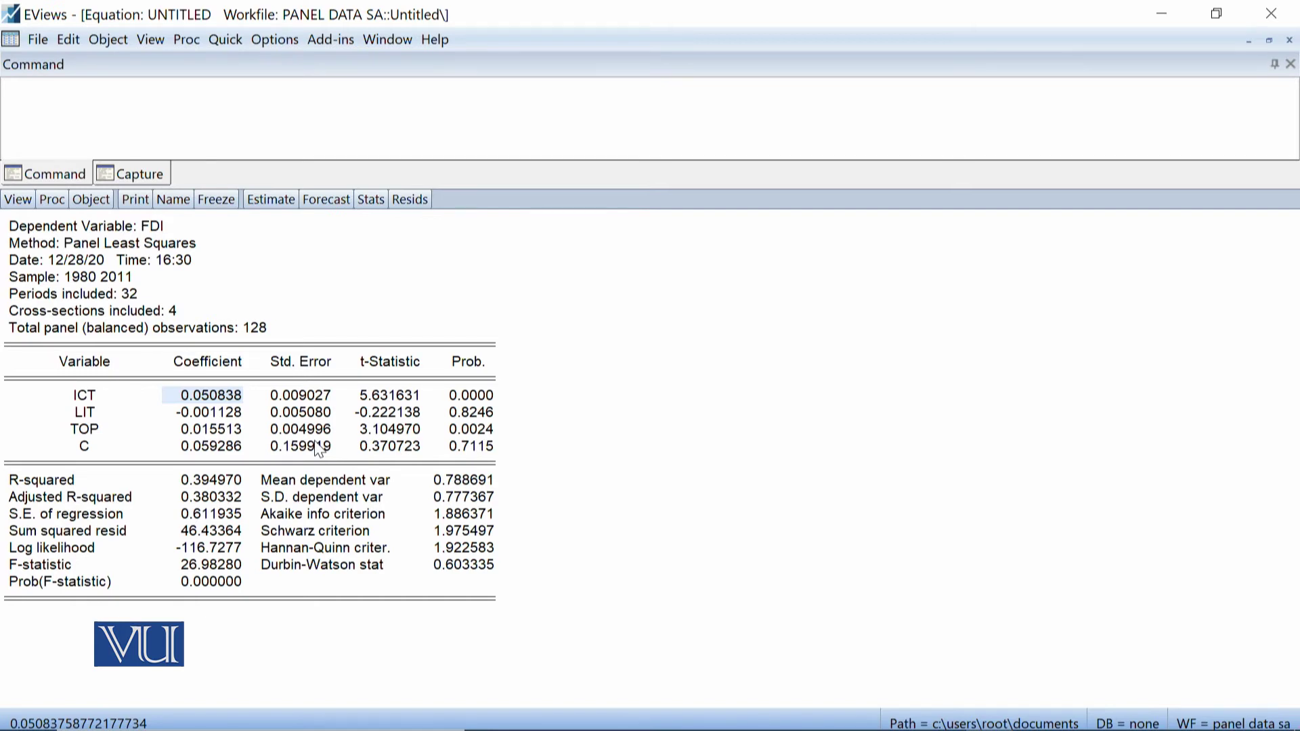
left_click(220, 416)
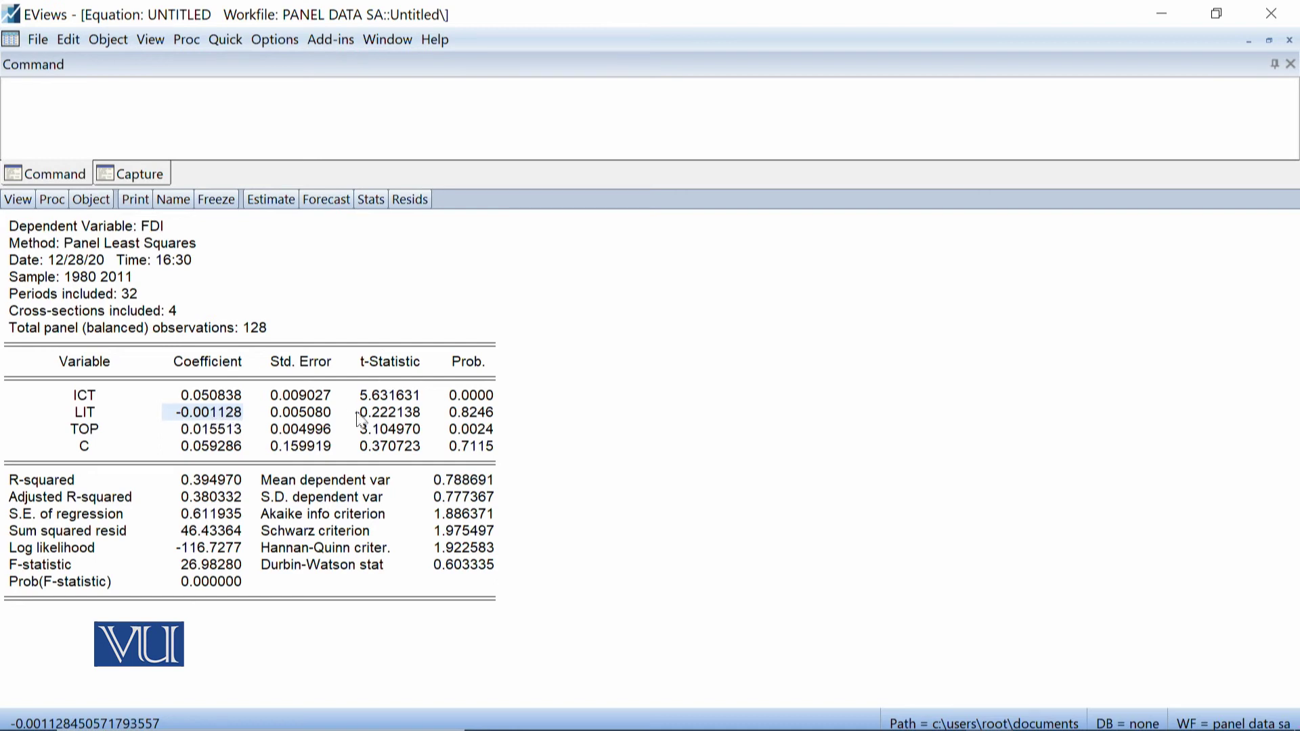
left_click(461, 419)
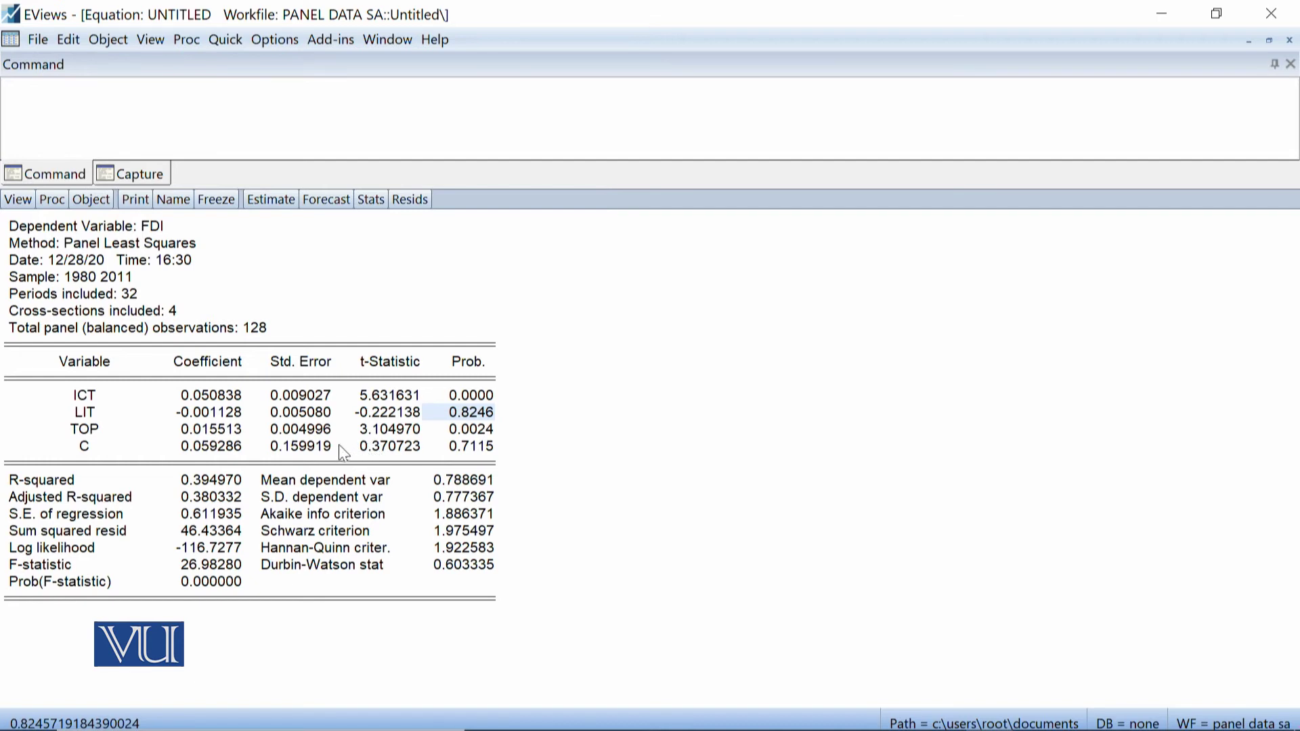
Review the TOP coefficient (p-value 0.0024), R-squared, F-statistic and Akaike info criterion.
left_click(226, 432)
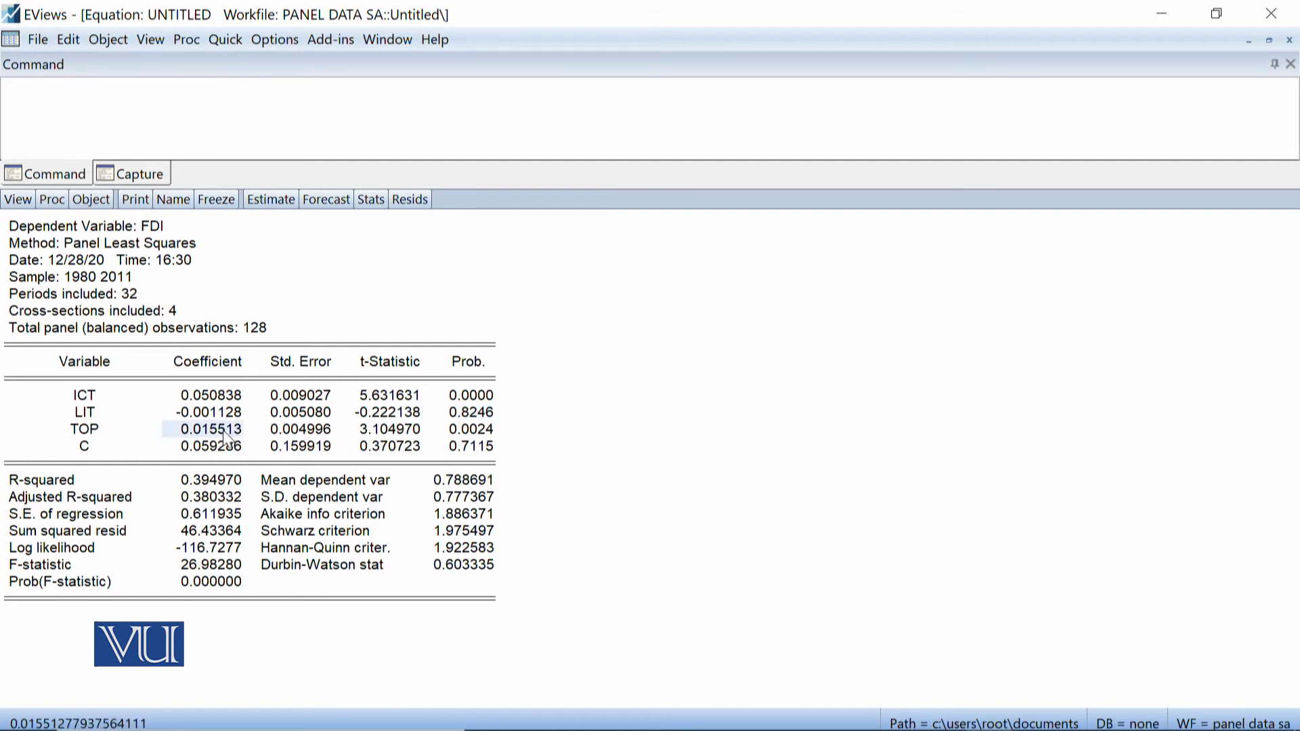
left_click(473, 431)
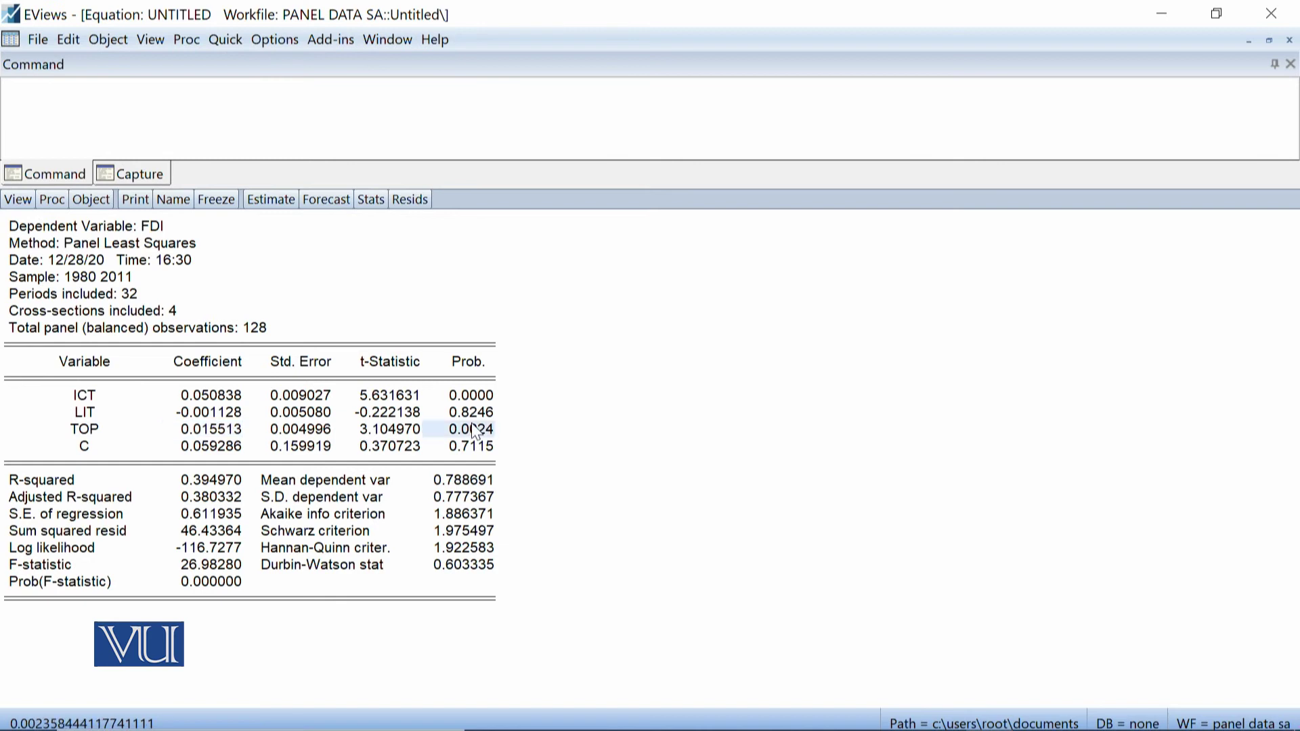
left_click(213, 434)
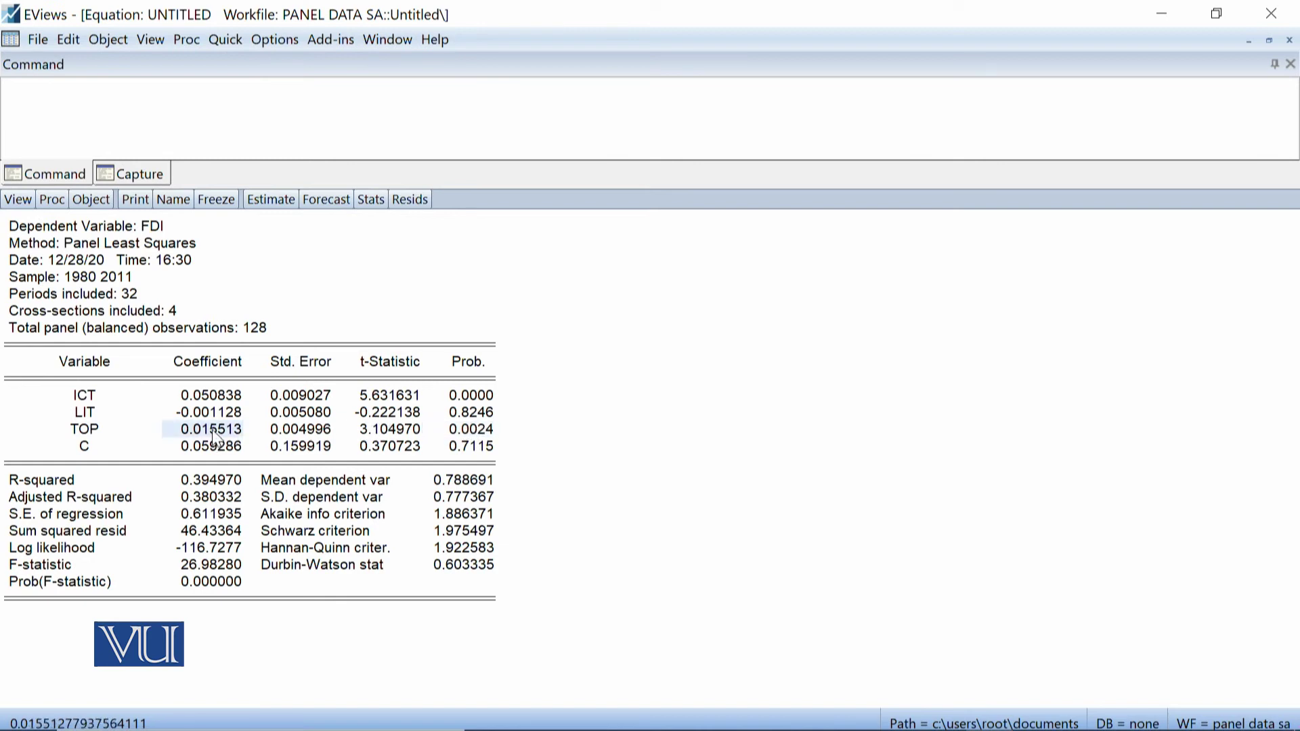
left_click(230, 479)
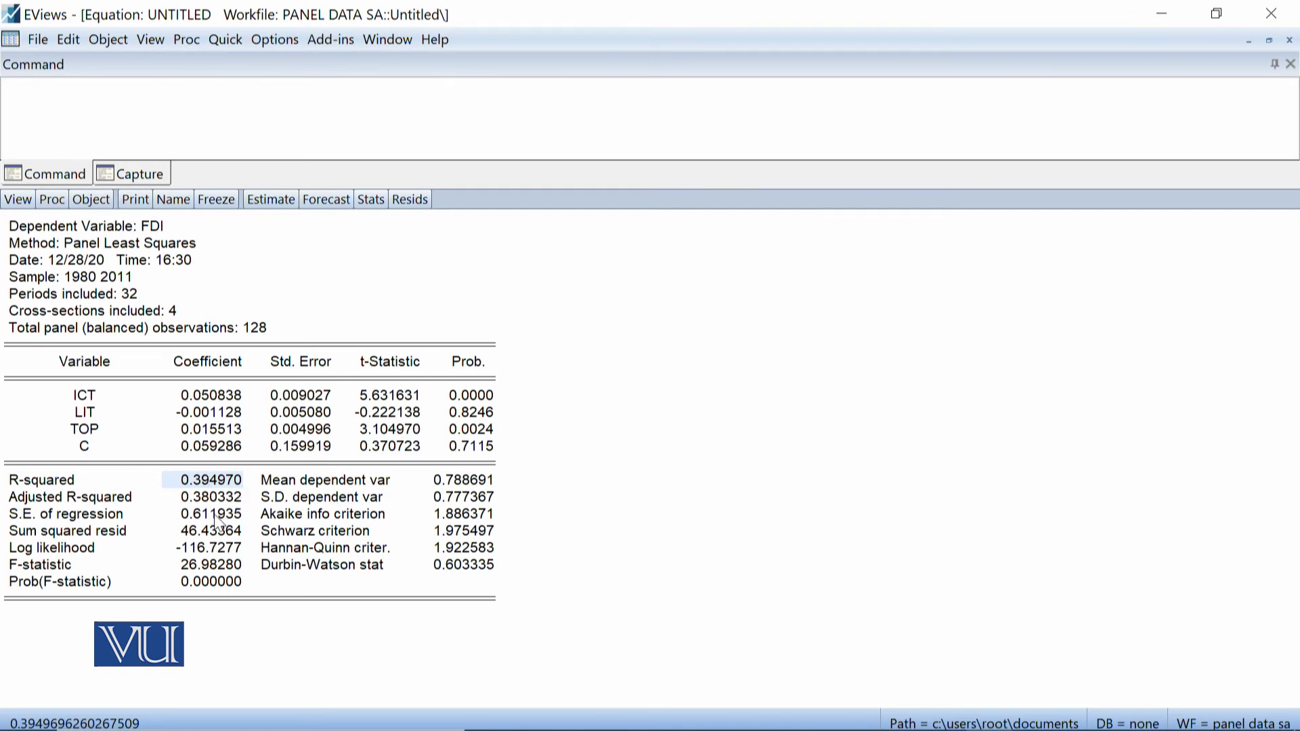
left_click(214, 563)
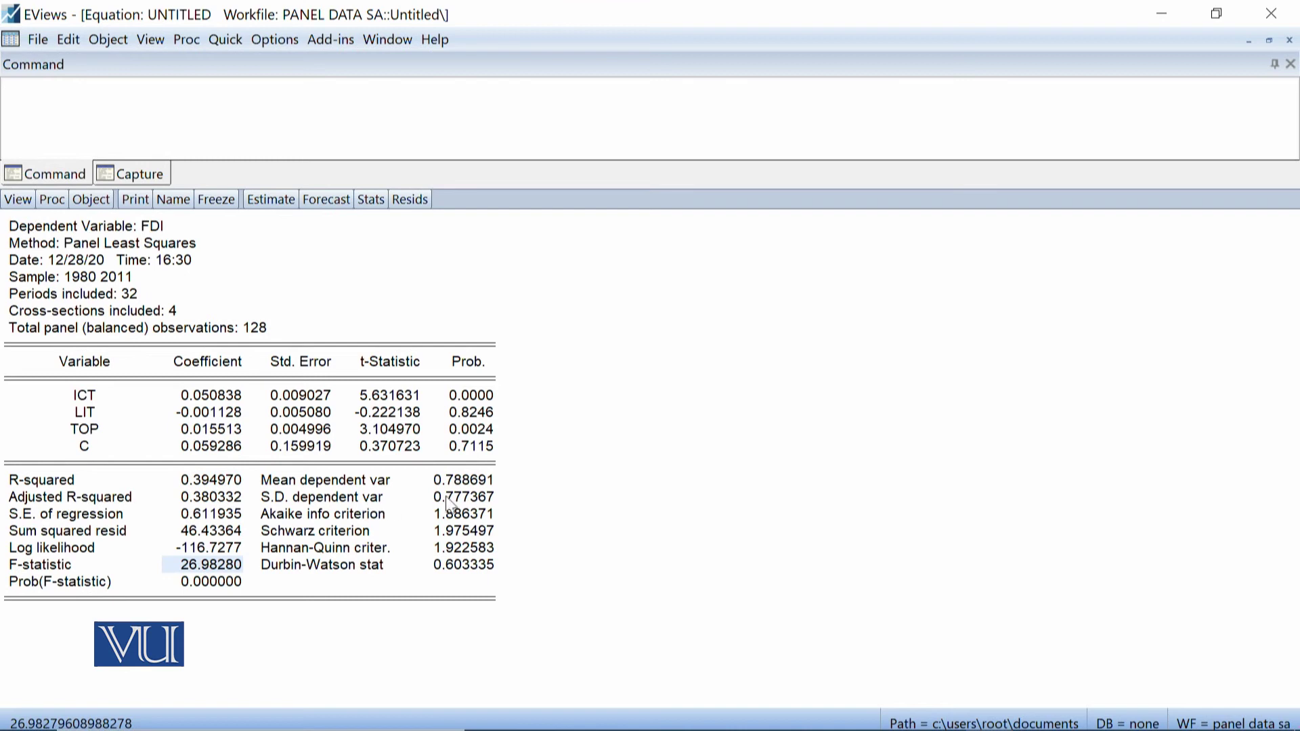
left_click(463, 514)
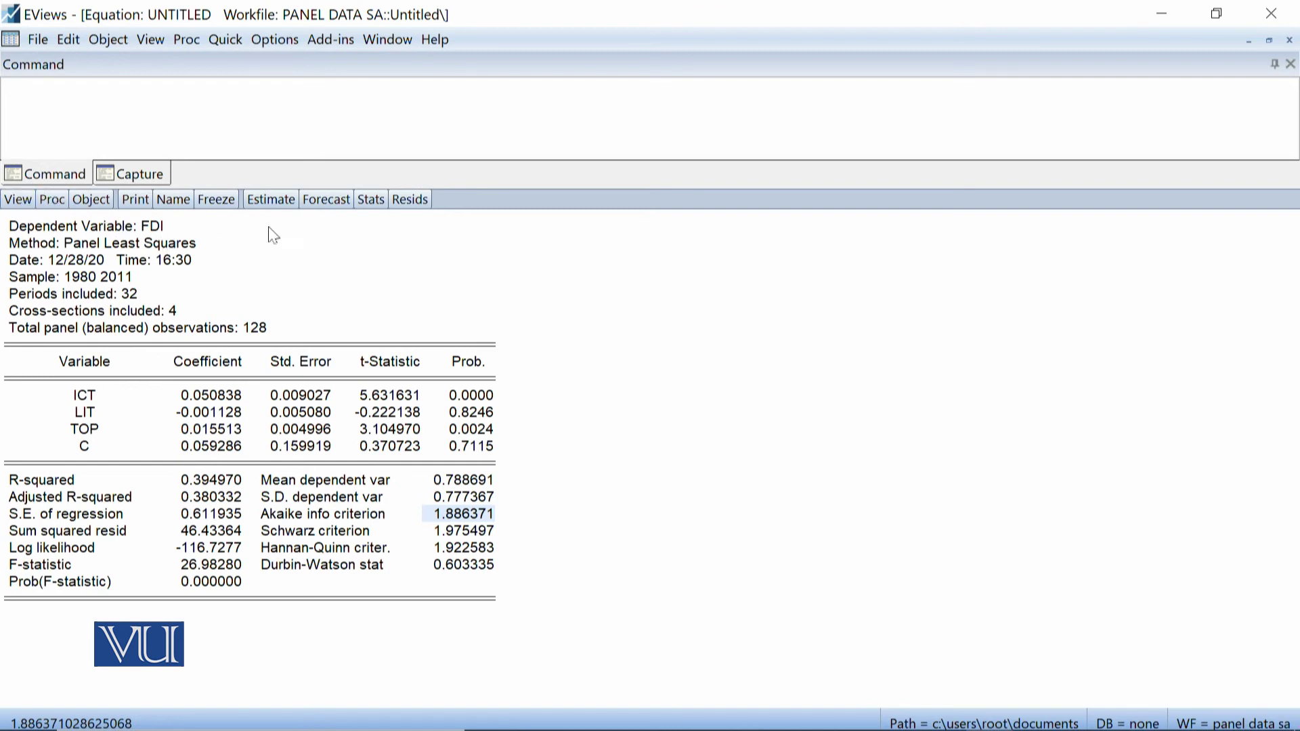
Change the equation's cross-section effects to Fixed and re-estimate it.
left_click(276, 201)
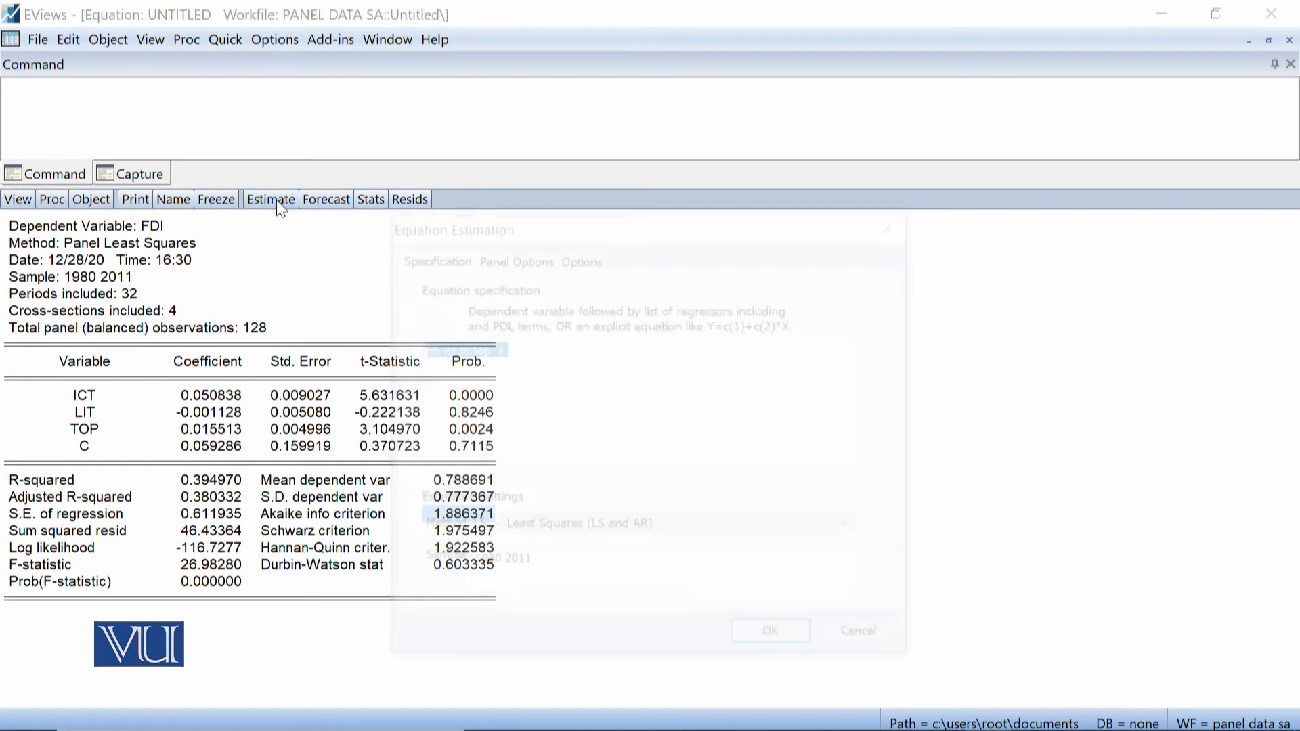
left_click(509, 256)
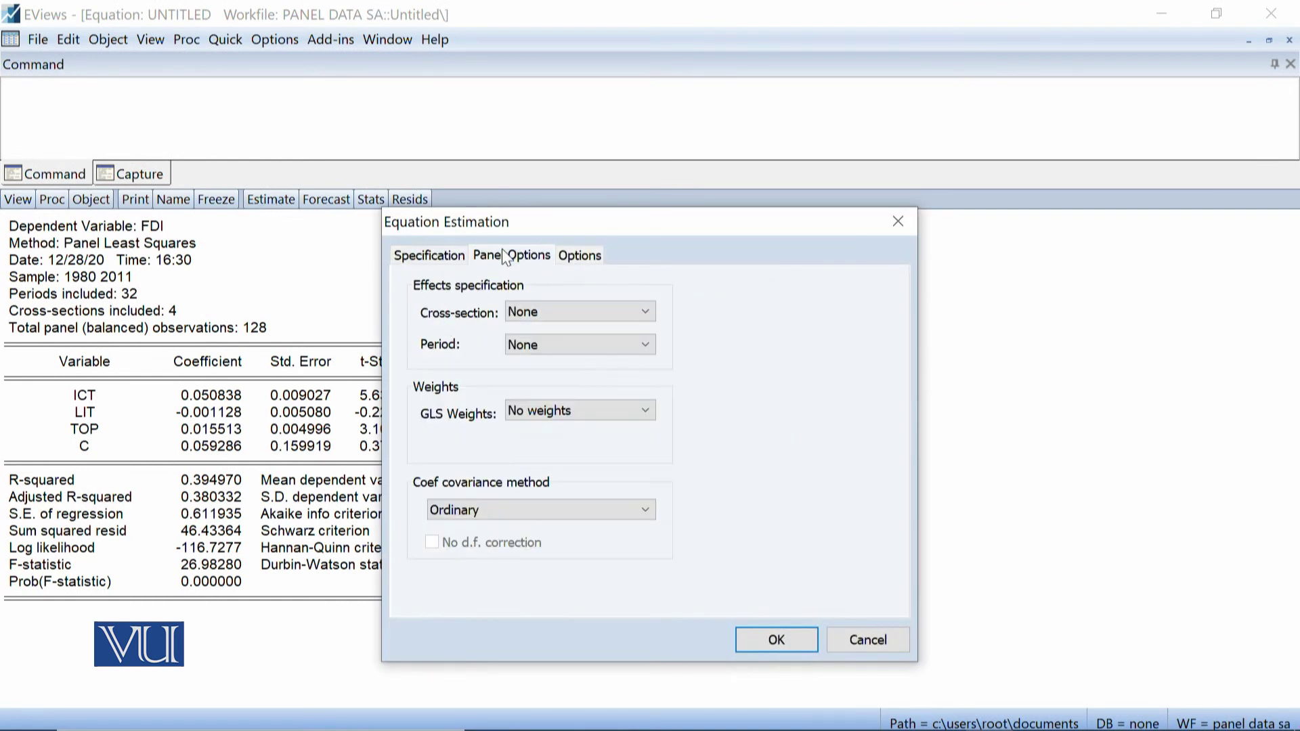
left_click(564, 312)
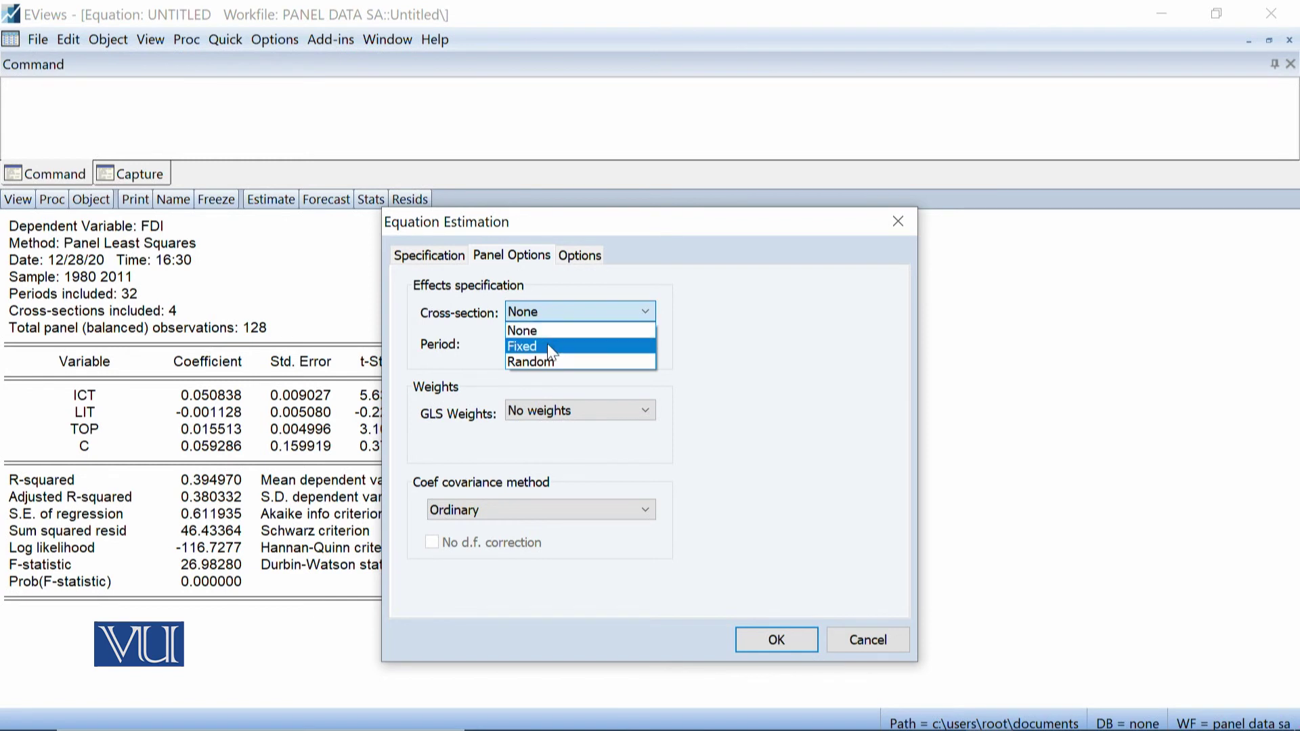
left_click(547, 344)
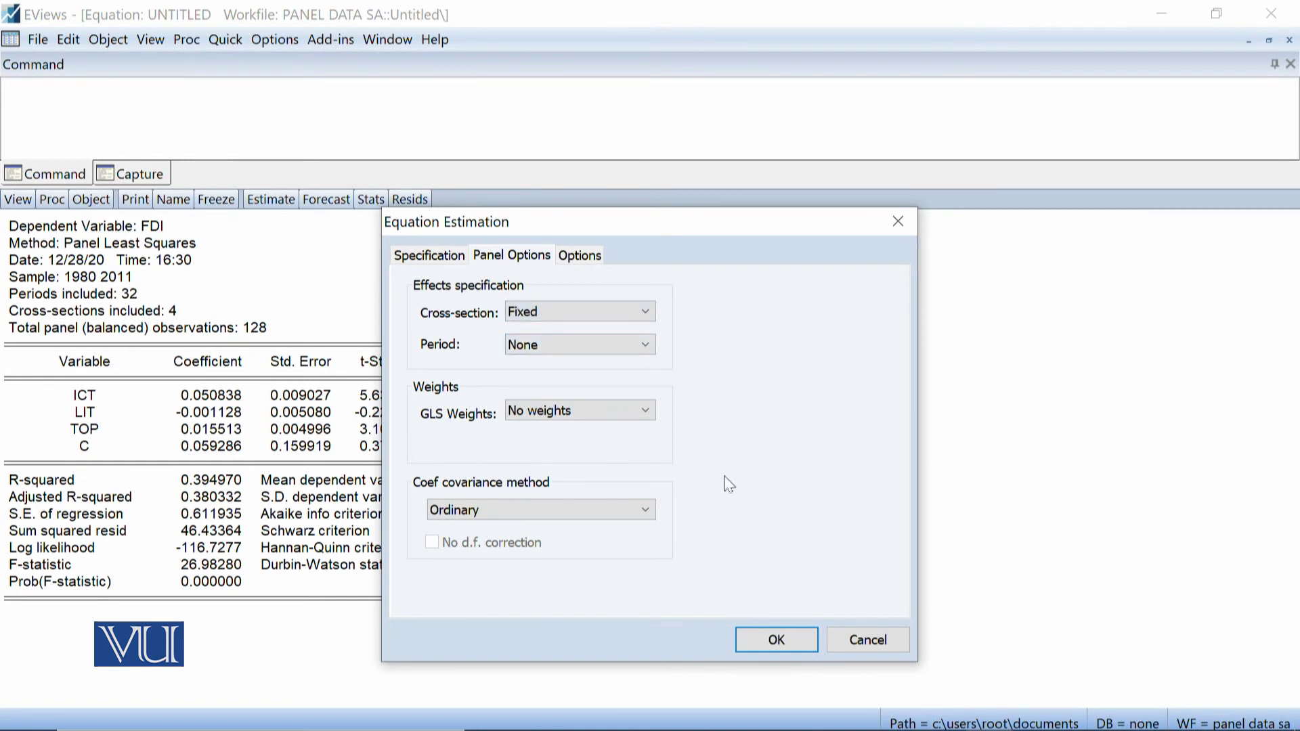
left_click(780, 634)
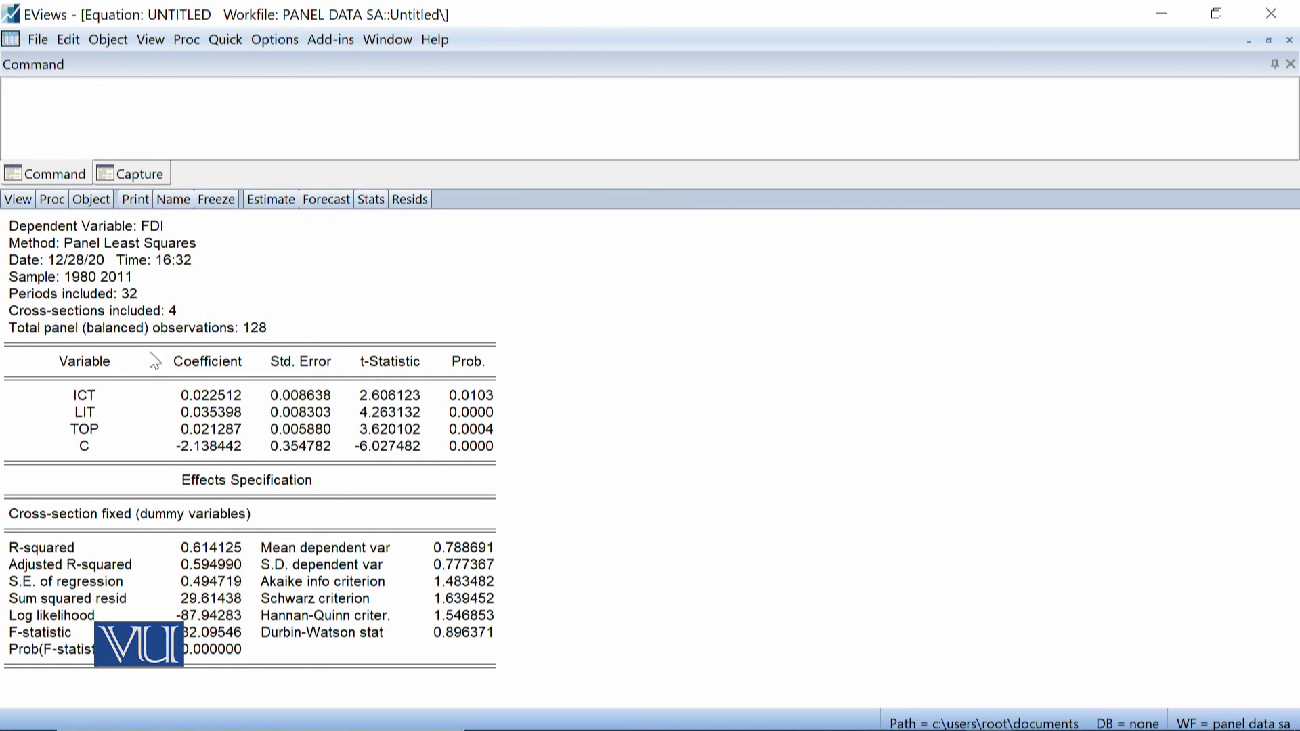
Read the full fixed-effects coefficients for ICT, LIT, TOP, the constant, and R-squared 0.614.
left_click(212, 402)
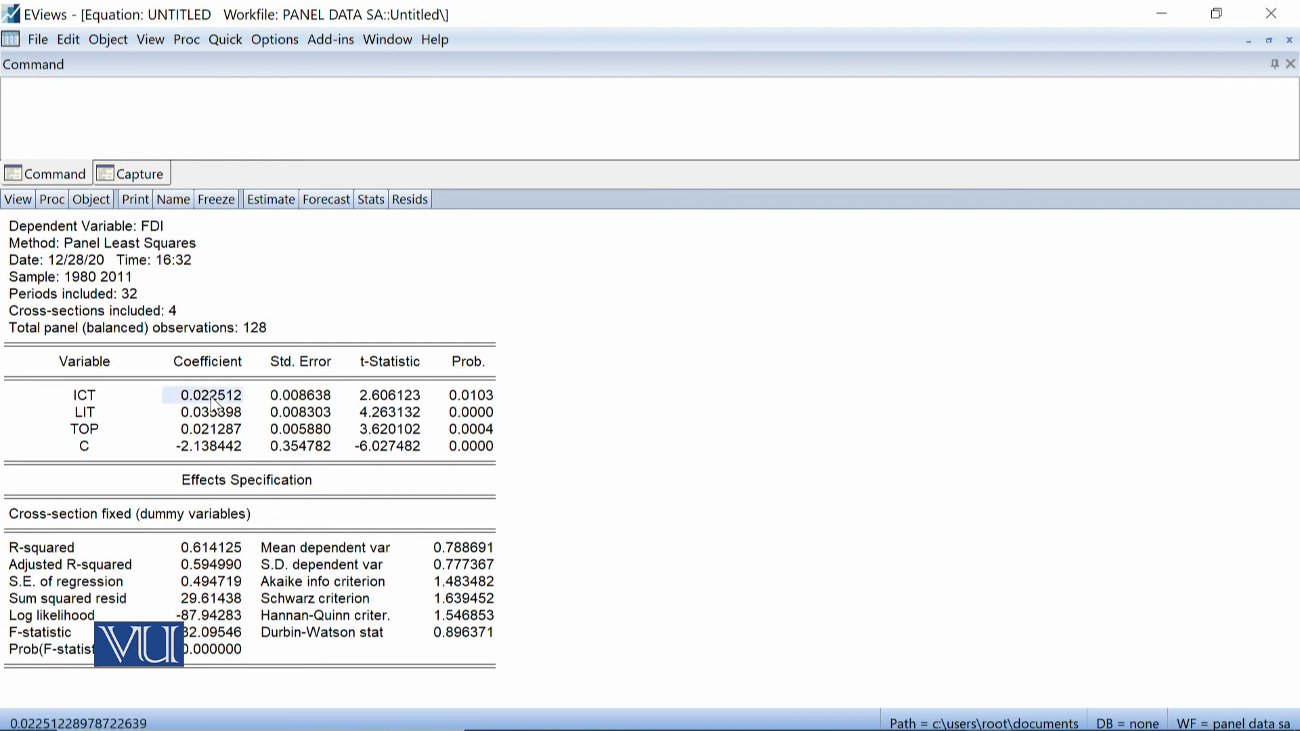
left_click_drag(212, 403, 222, 450)
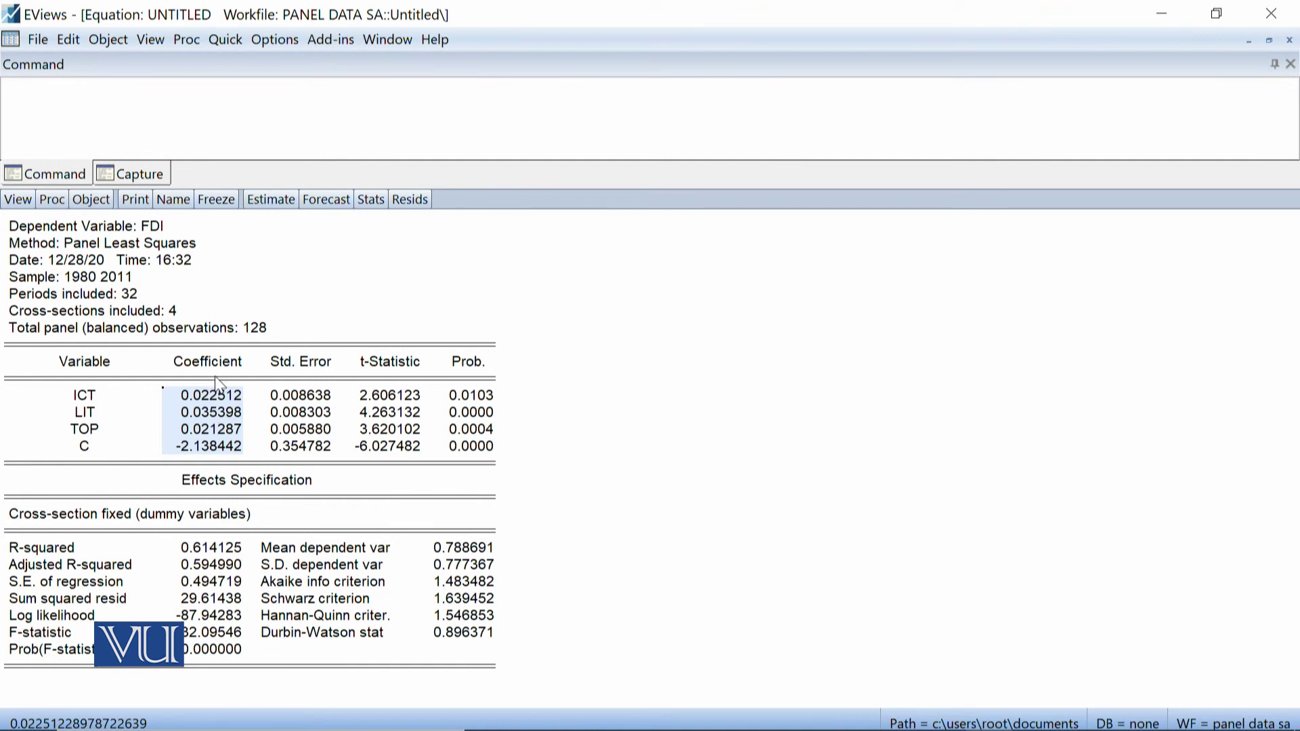
left_click(218, 396)
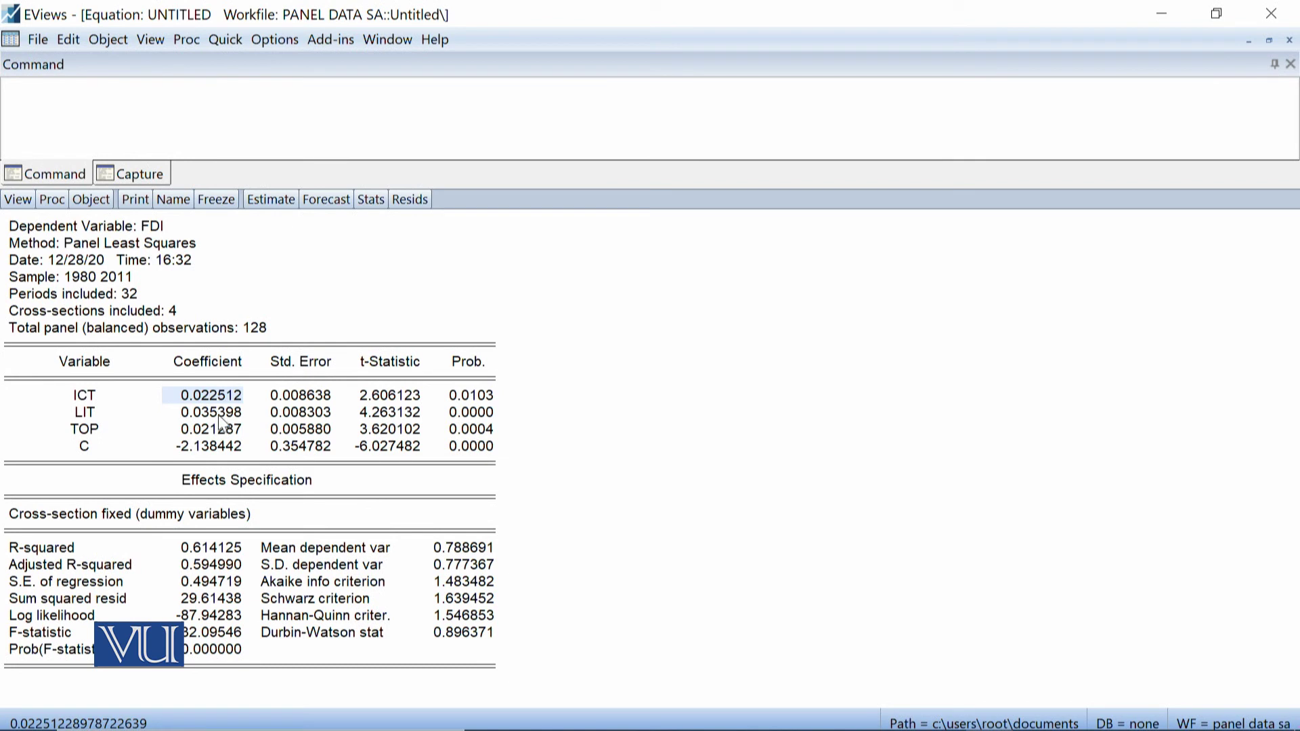
left_click(218, 413)
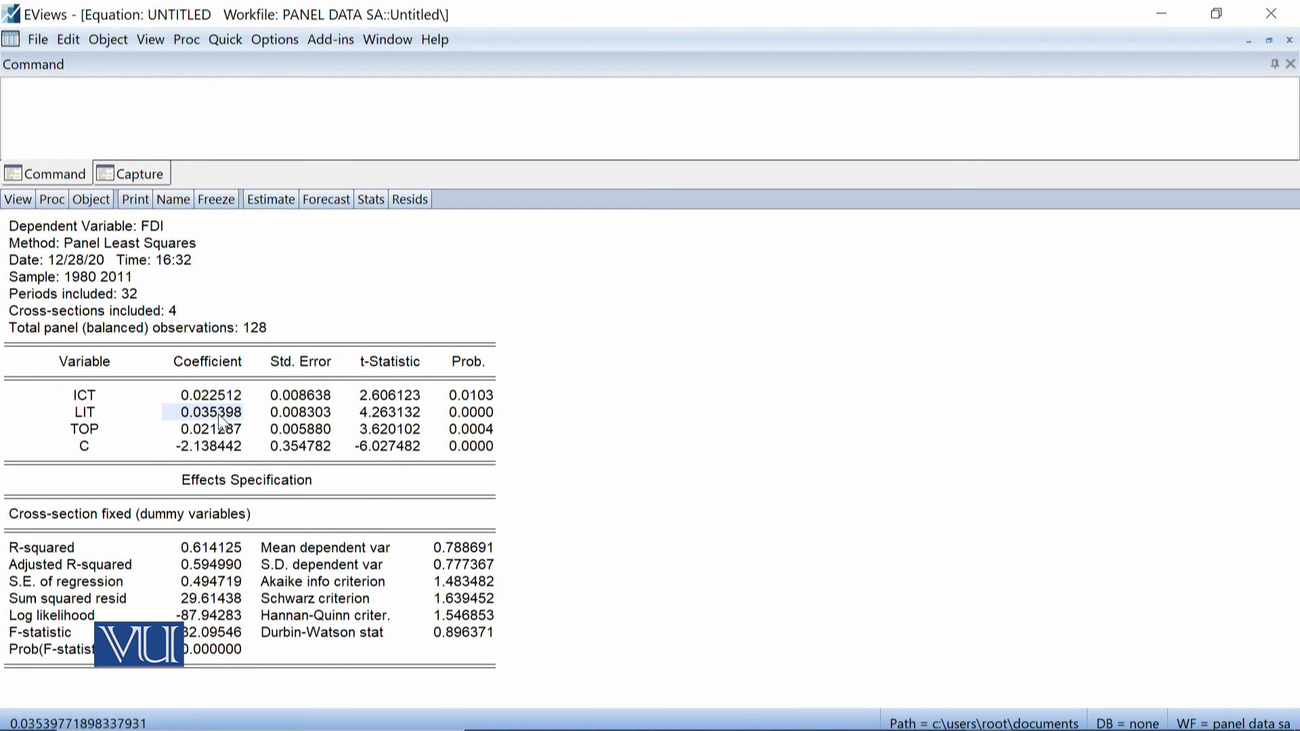
left_click(220, 429)
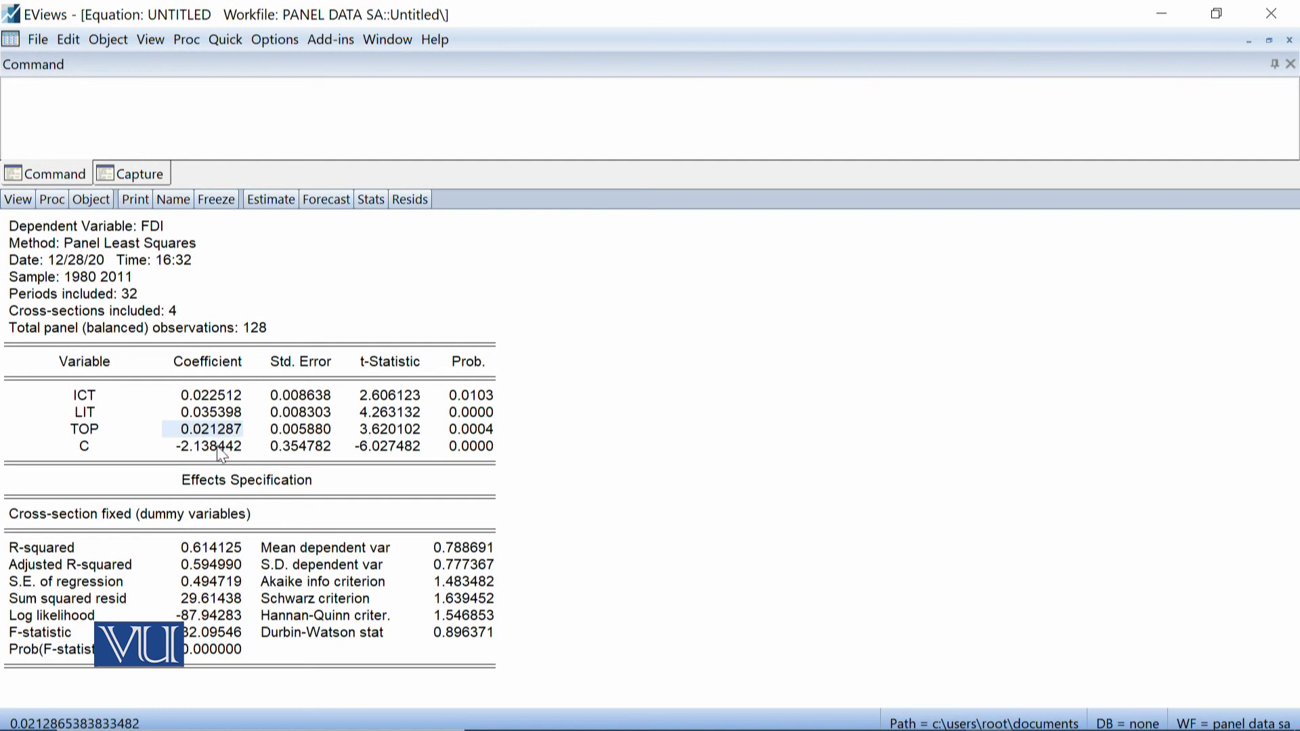
left_click(217, 446)
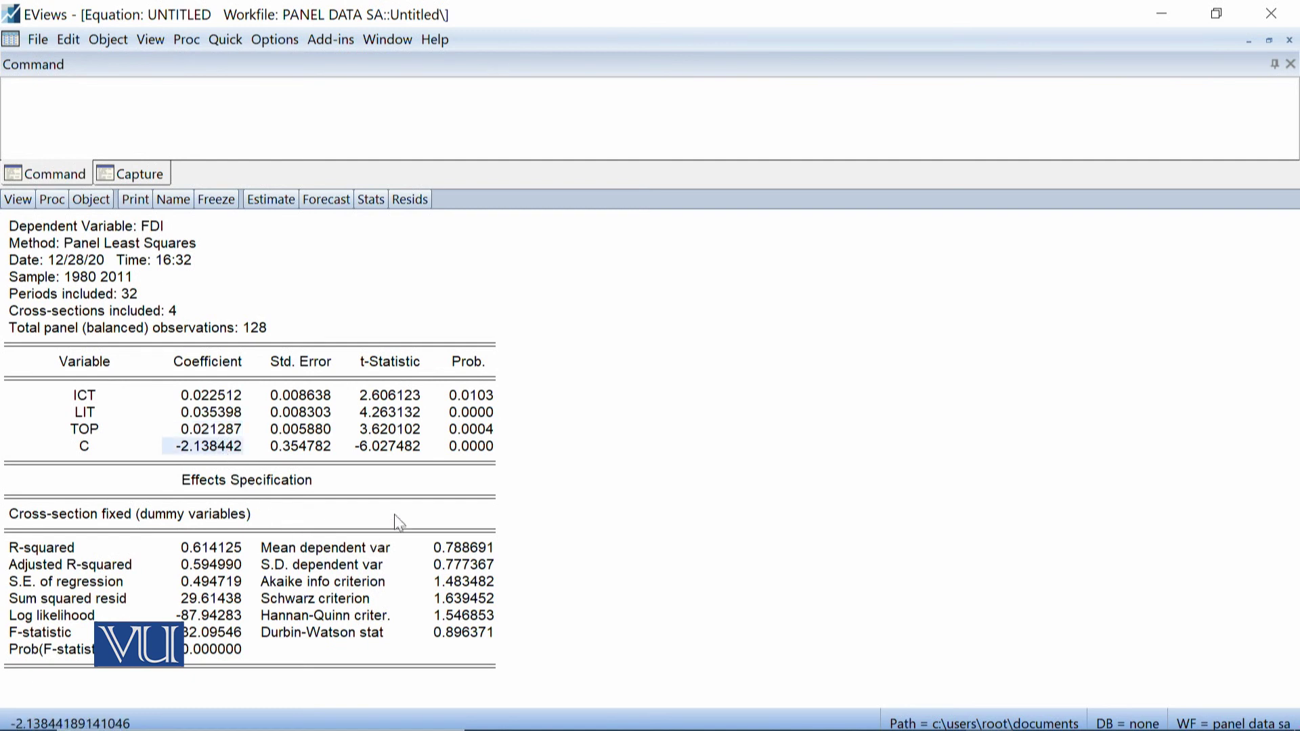
left_click(213, 550)
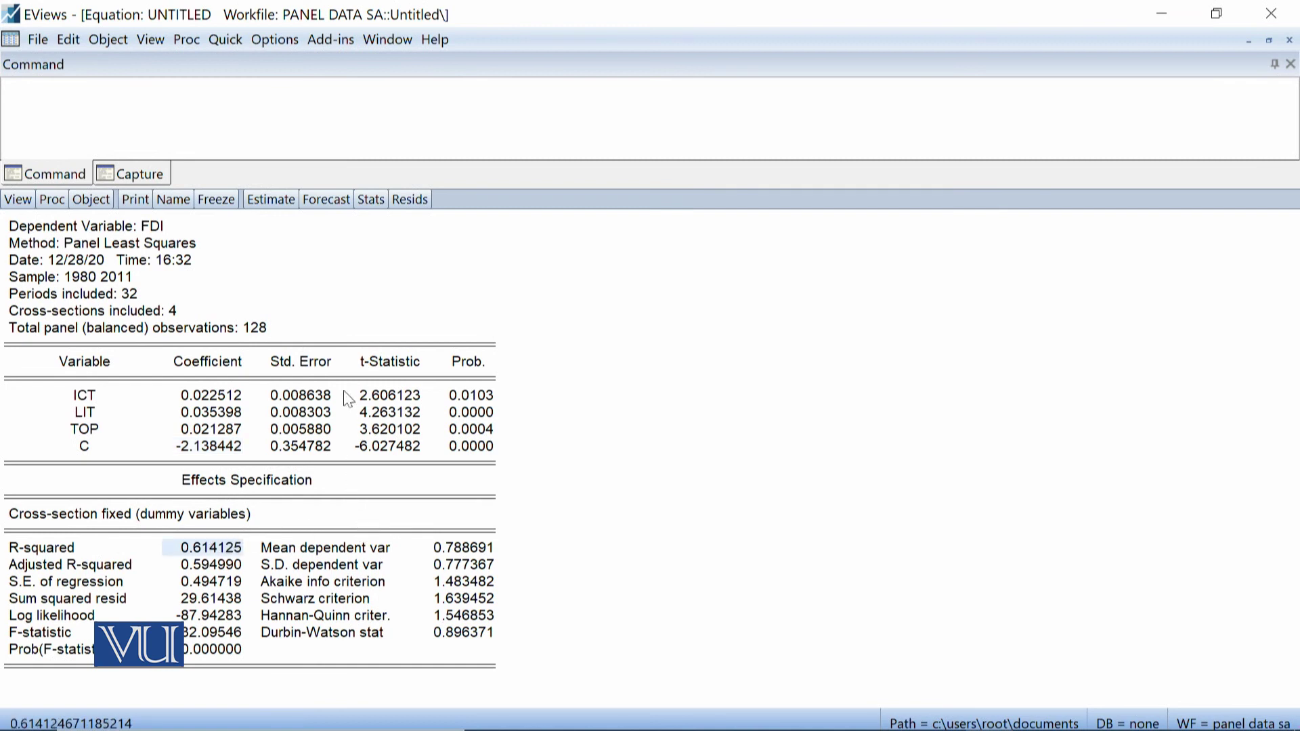
Change the equation's cross-section effects to Random and re-estimate it.
left_click(259, 201)
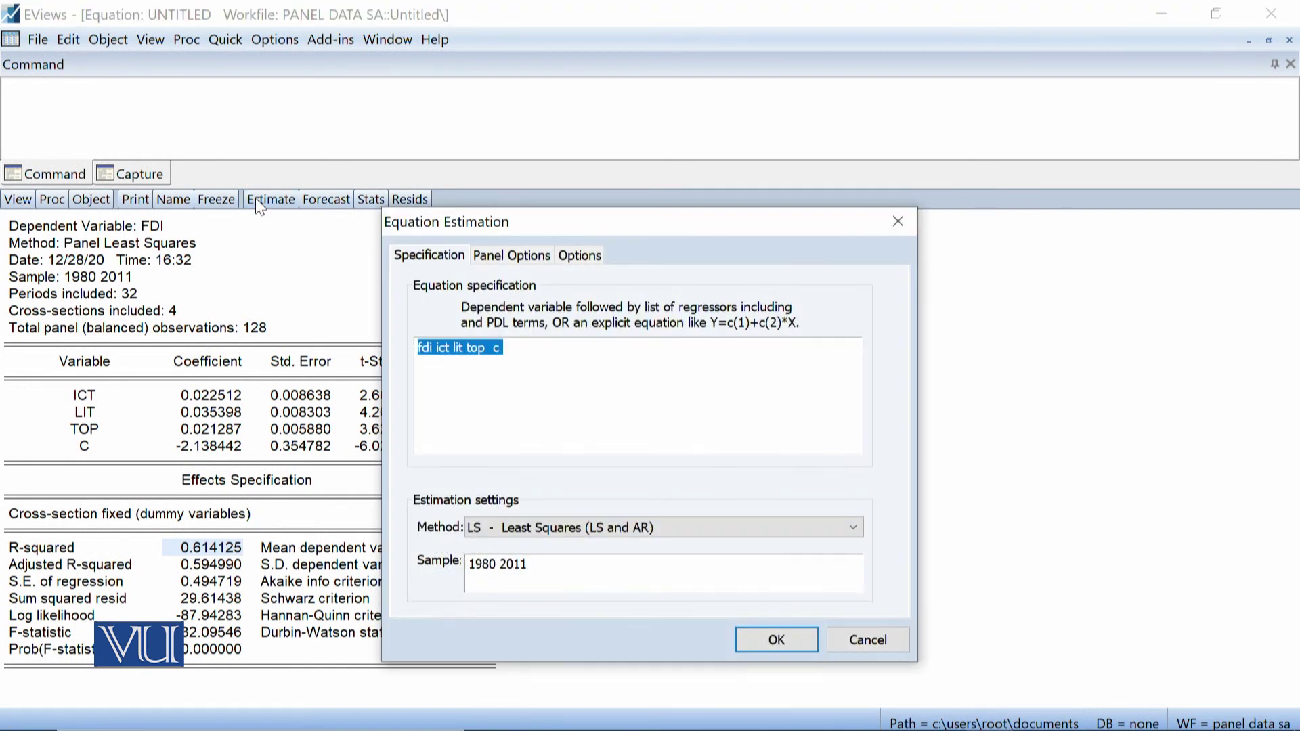
left_click(508, 256)
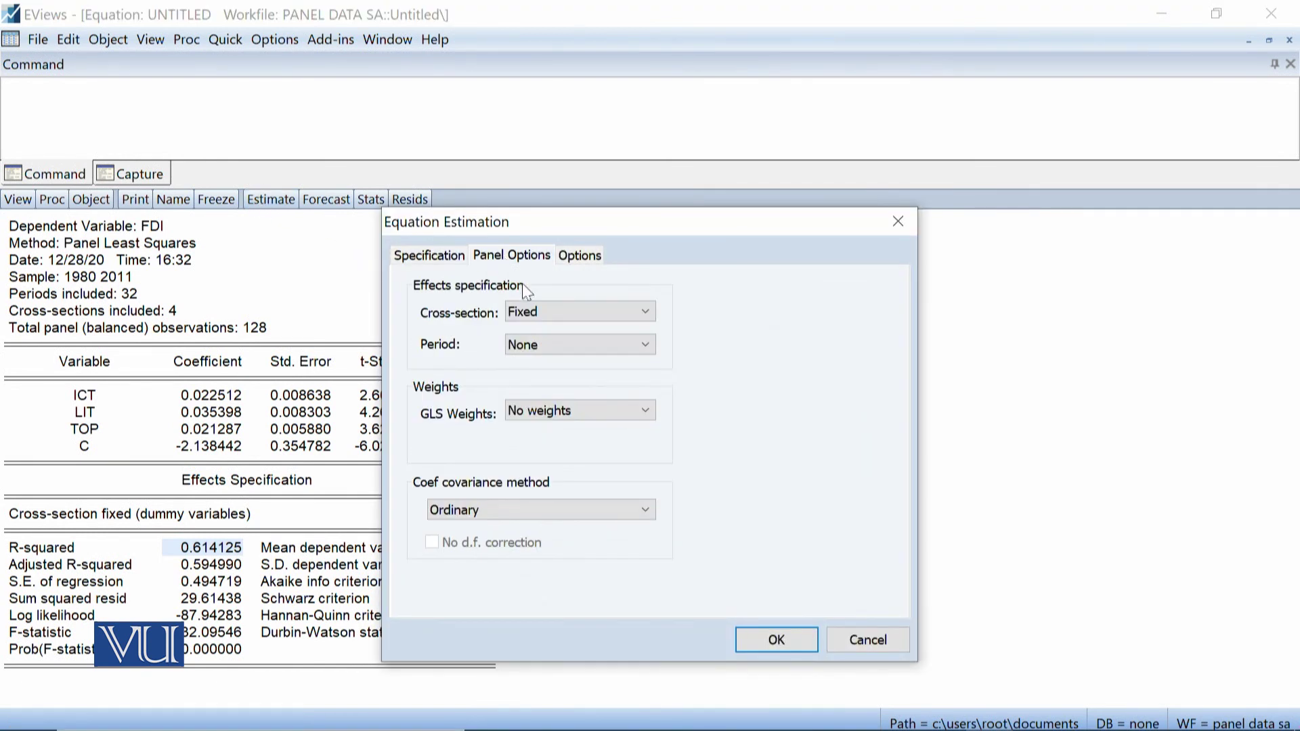
left_click(539, 310)
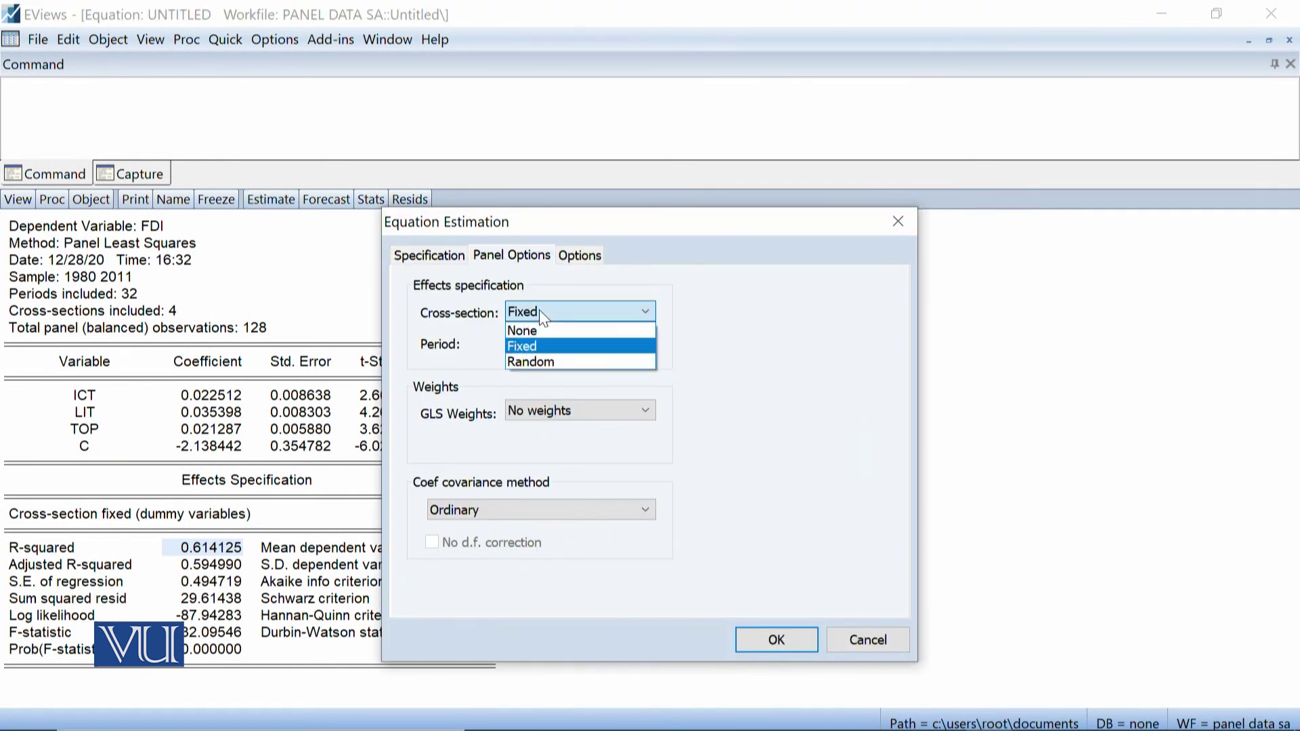
left_click(545, 356)
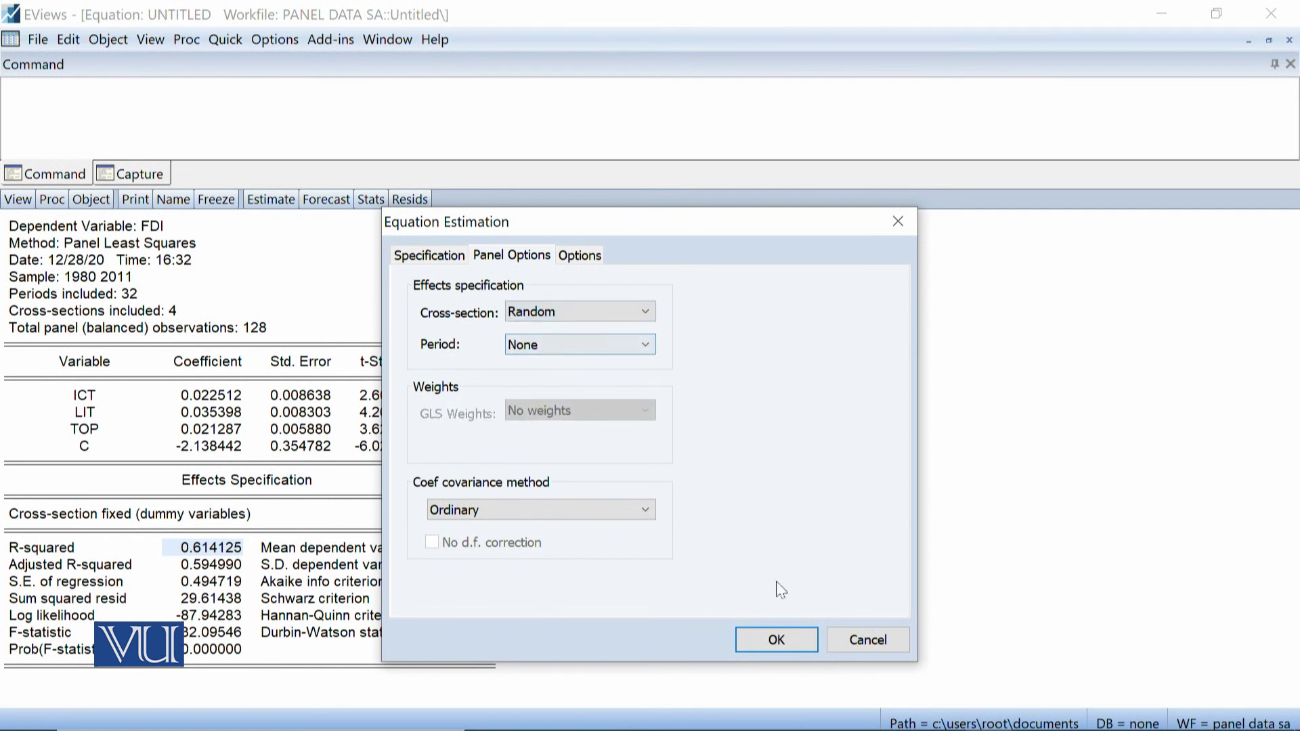
left_click(800, 639)
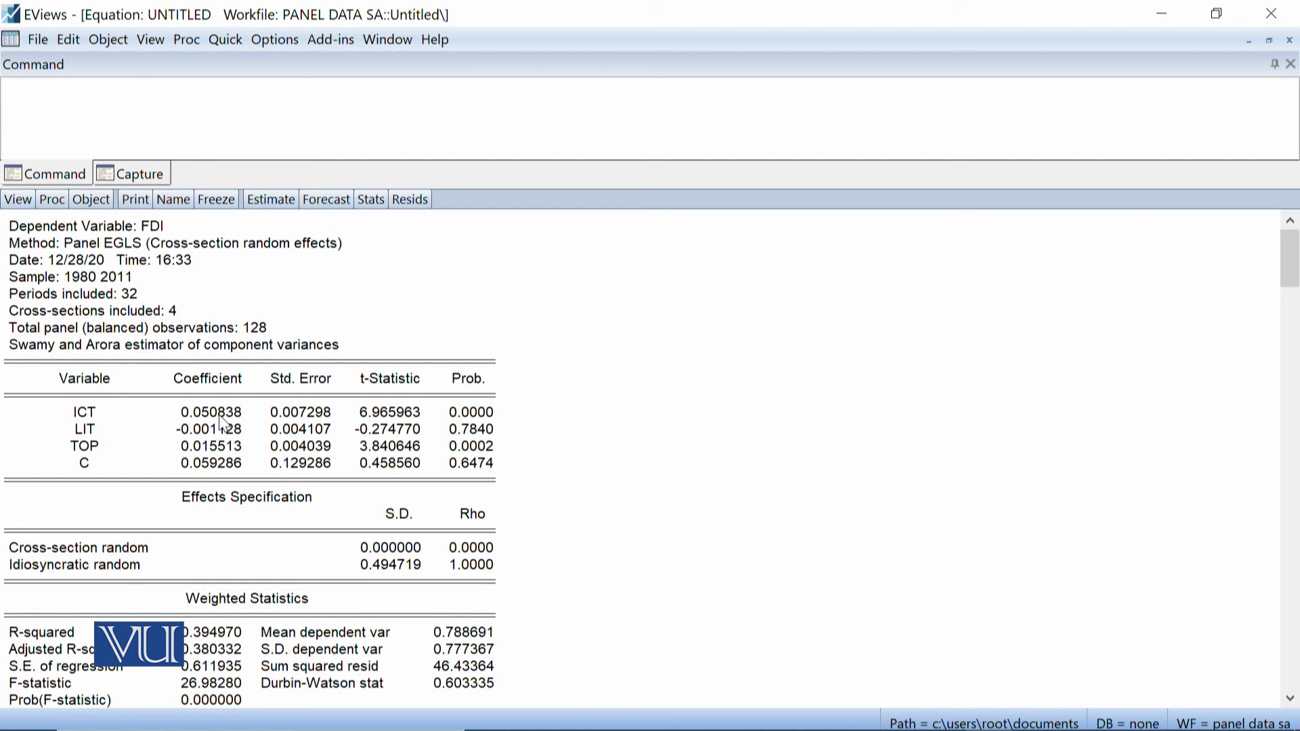
Read the random-effects ICT, LIT and TOP coefficients and the ICT and TOP p-values.
left_click(220, 419)
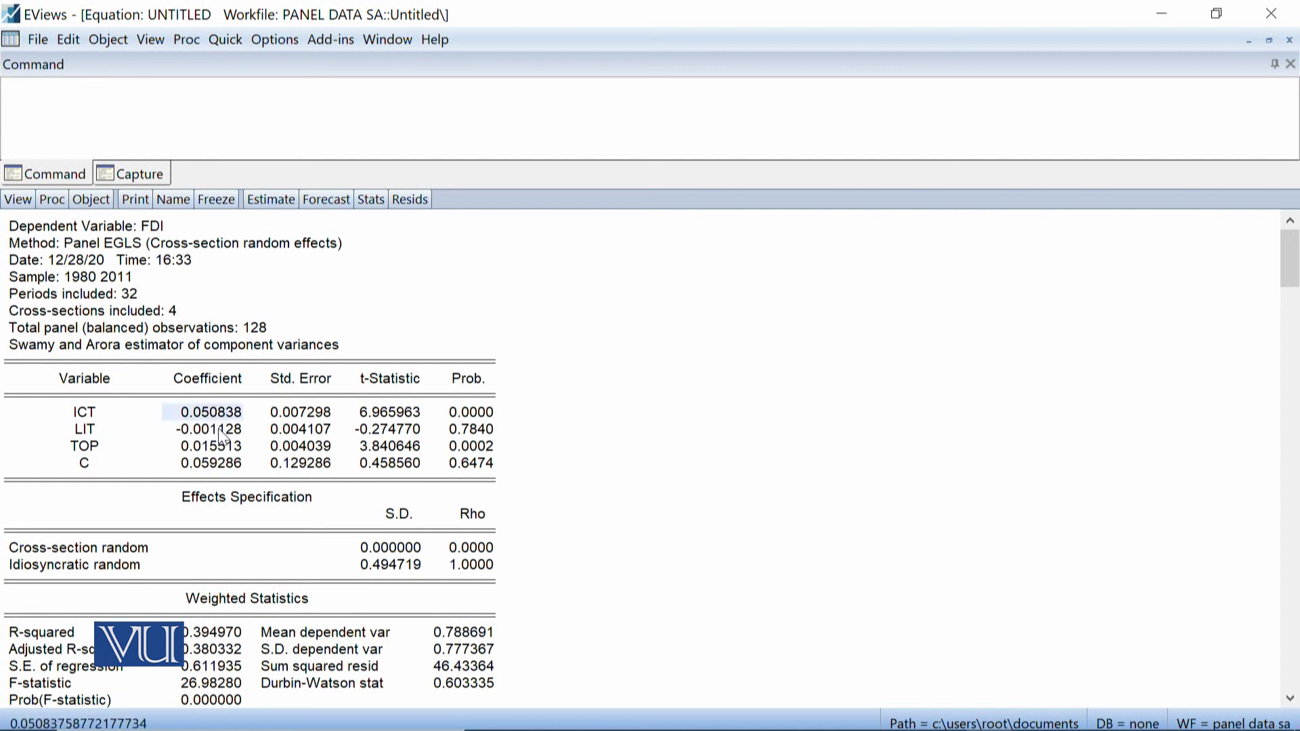
left_click(453, 415)
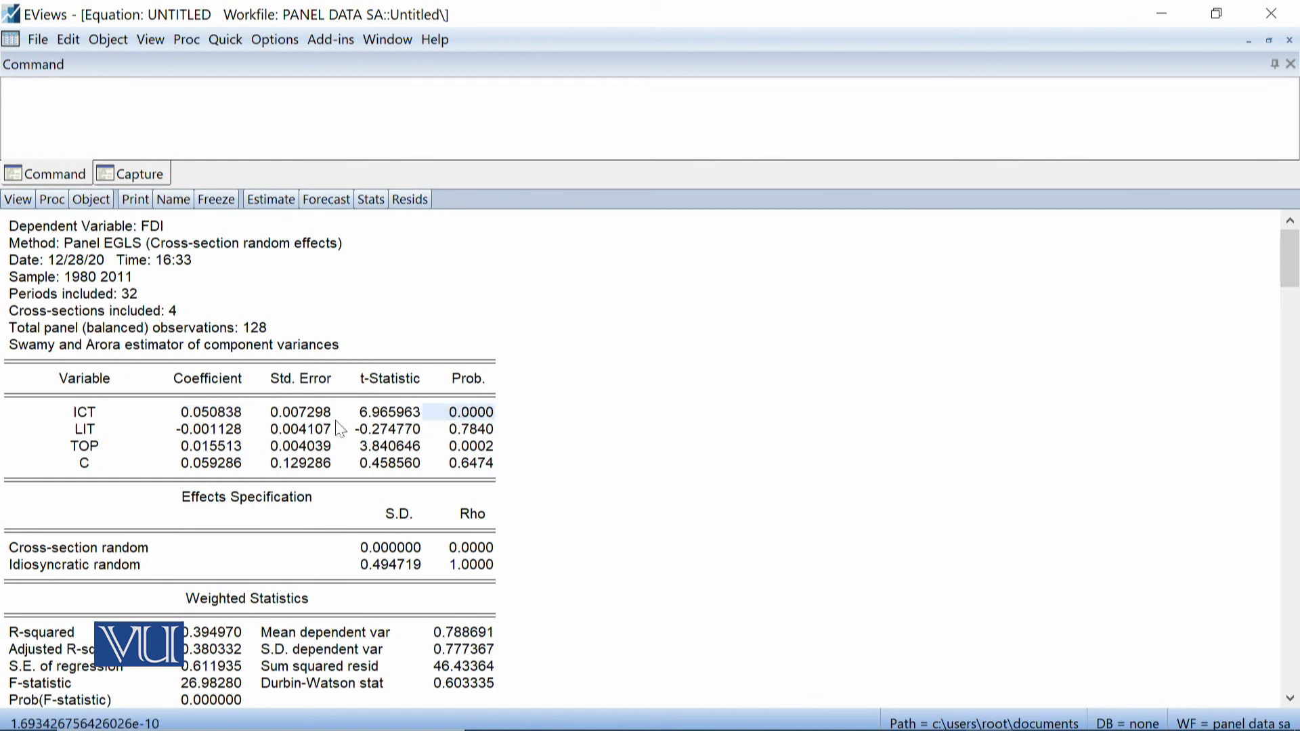
left_click(207, 431)
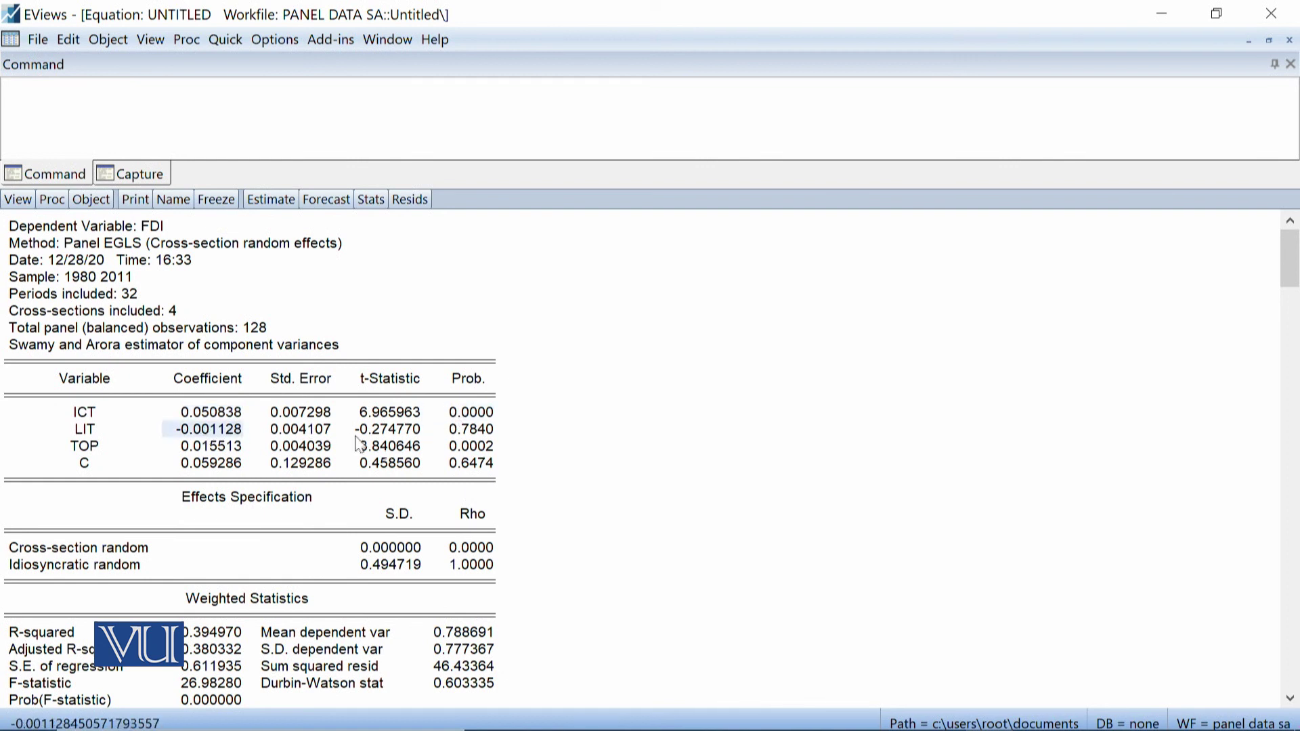
left_click(214, 447)
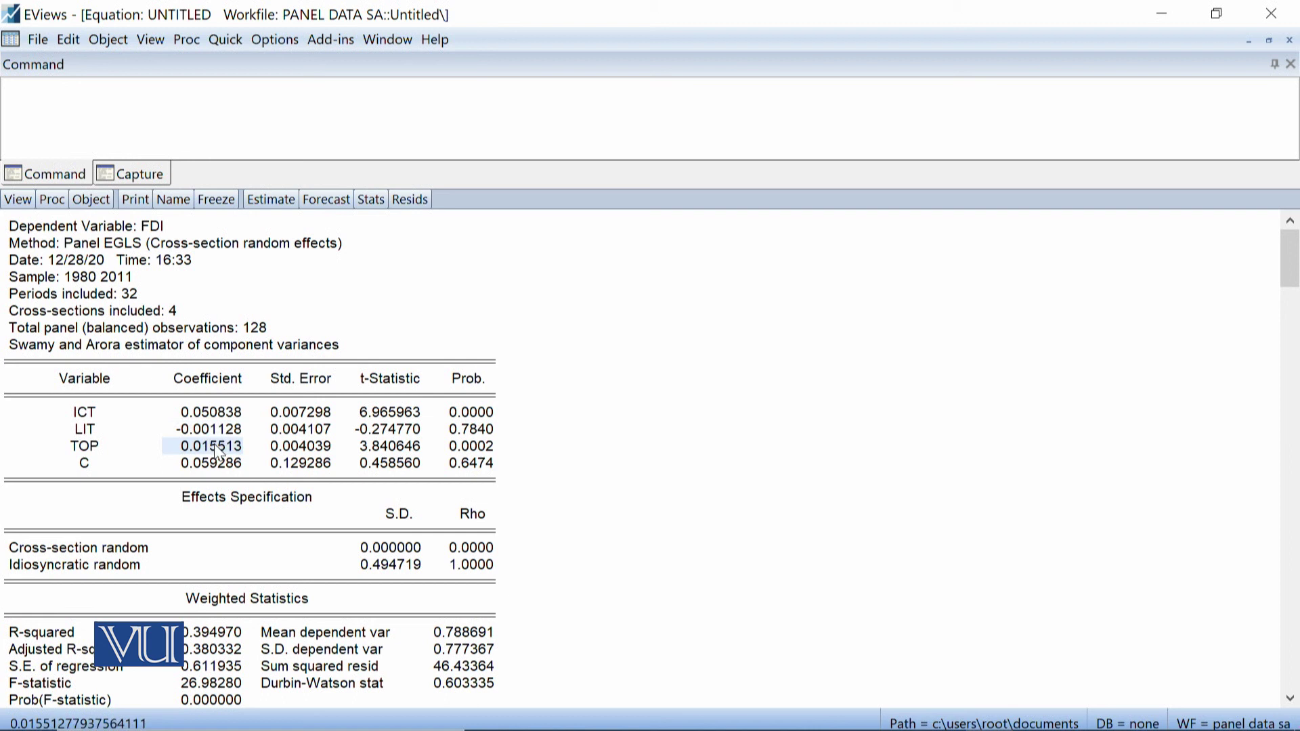
left_click(465, 453)
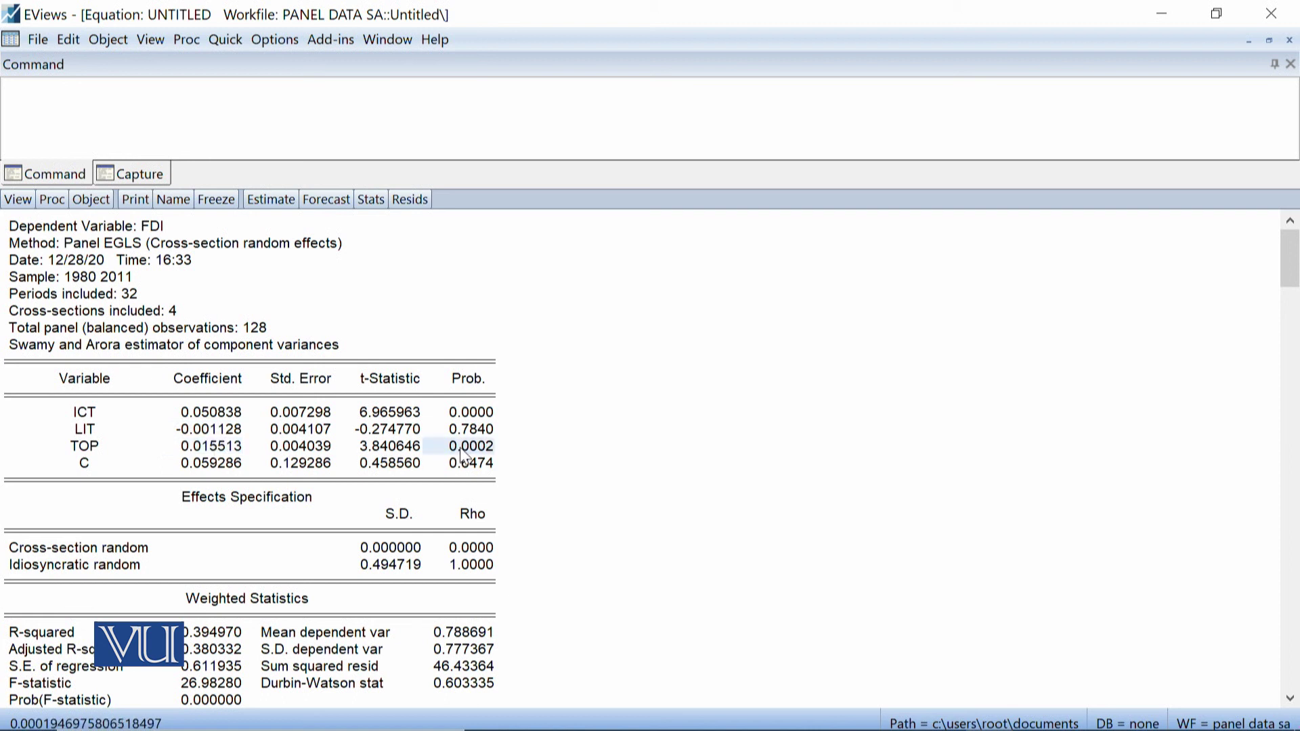